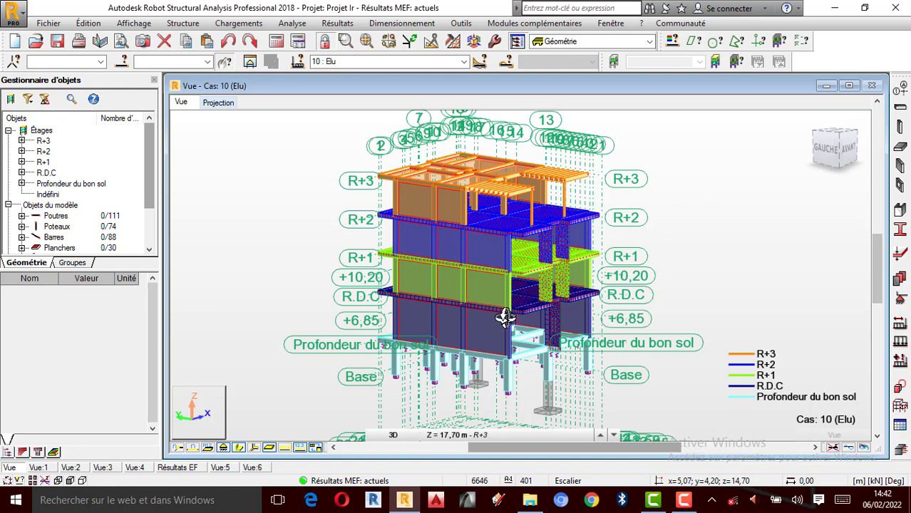
- Examine the 3D structural model of the building from its front and left sides, from the foundations up to level R+3
{"action": "scroll", "coordinate": [504, 317], "scroll_direction": "up", "scroll_amount": 1}
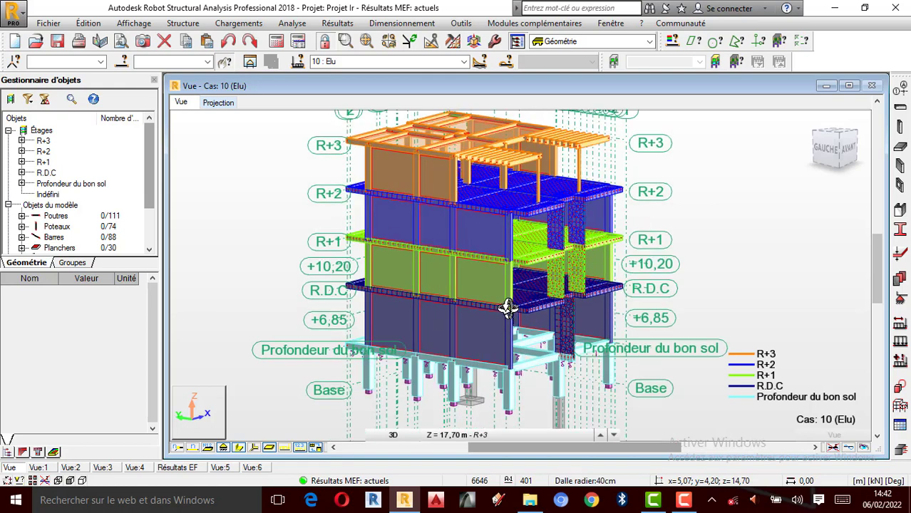
{"action": "scroll", "coordinate": [509, 279], "scroll_direction": "down", "scroll_amount": 1}
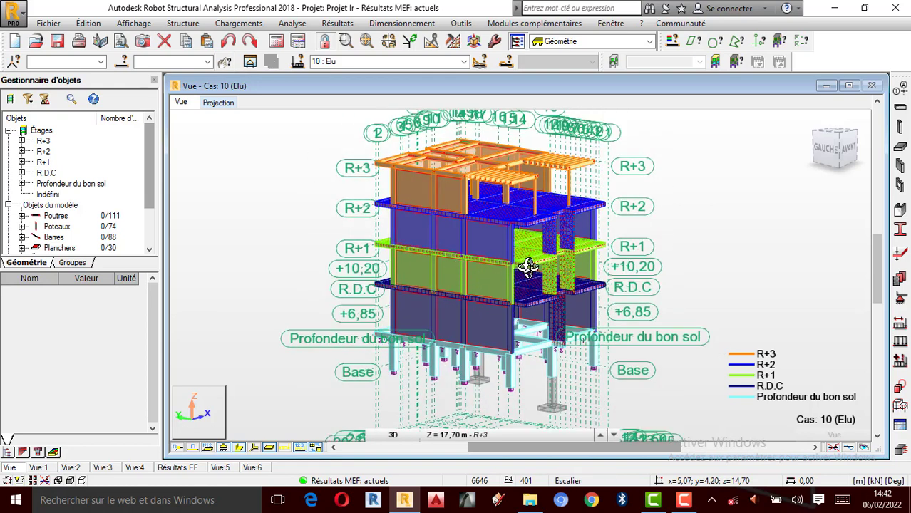
{"action": "scroll", "coordinate": [516, 266], "scroll_direction": "up", "scroll_amount": 1}
{"action": "middle_click_drag", "start_coordinate": [555, 292], "coordinate": [462, 295], "text": "shift"}
{"action": "scroll", "coordinate": [381, 275], "scroll_direction": "down", "scroll_amount": 1}
{"action": "scroll", "coordinate": [634, 299], "scroll_direction": "up", "scroll_amount": 1}
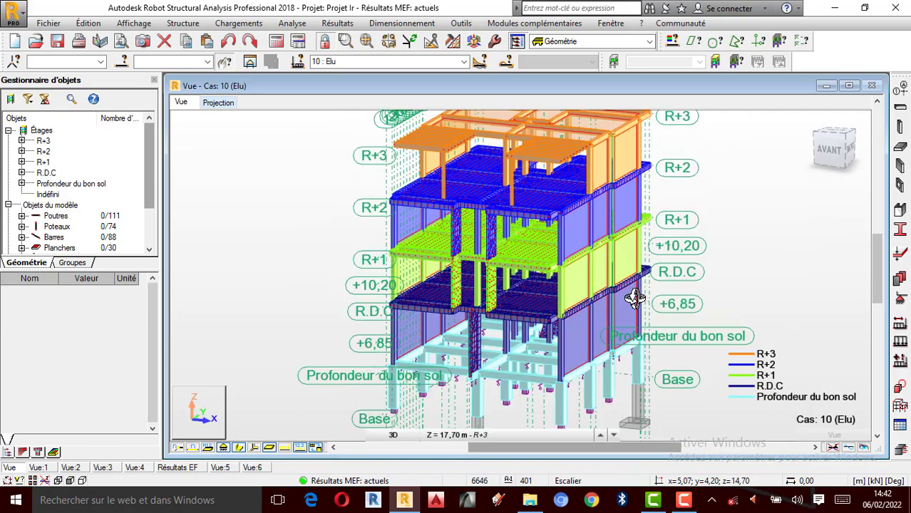
{"action": "scroll", "coordinate": [535, 299], "scroll_direction": "down", "scroll_amount": 1}
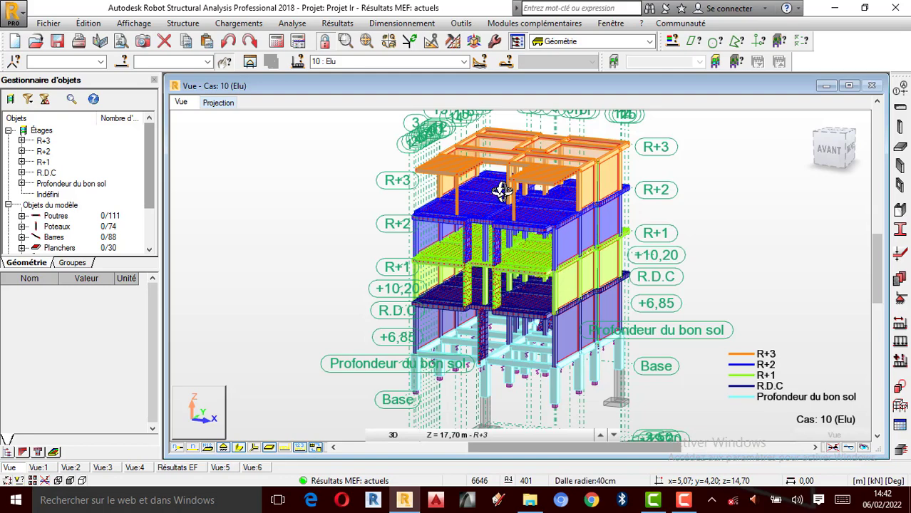
{"action": "scroll", "coordinate": [488, 228], "scroll_direction": "up", "scroll_amount": 1}
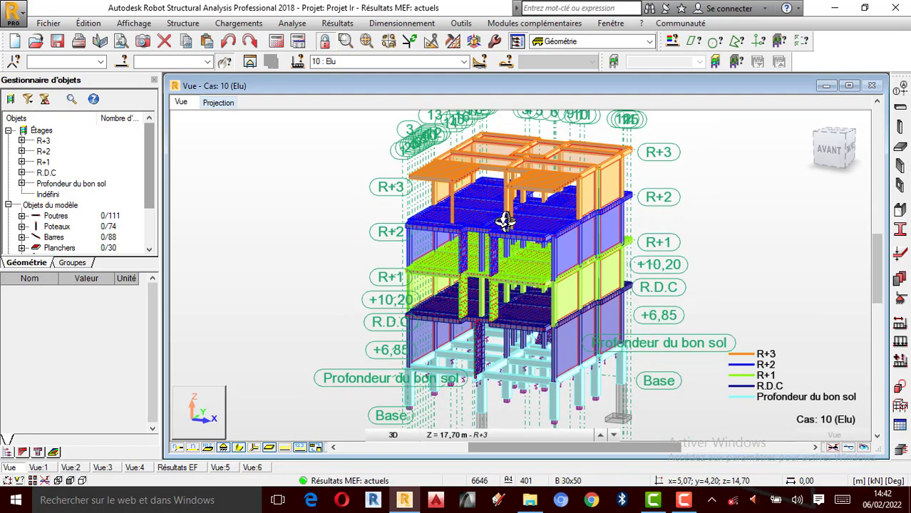
{"action": "scroll", "coordinate": [533, 217], "scroll_direction": "up", "scroll_amount": 1}
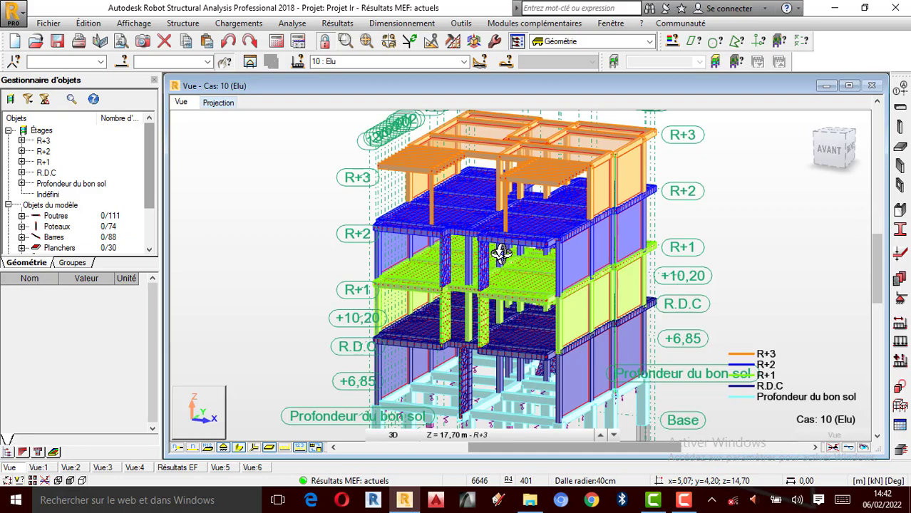
{"action": "middle_click_drag", "start_coordinate": [501, 253], "coordinate": [412, 278], "text": "shift"}
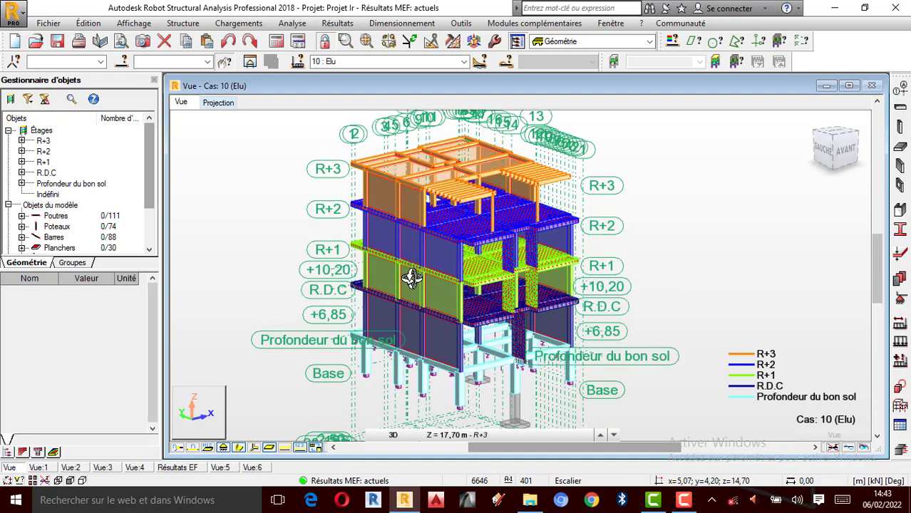
{"action": "scroll", "coordinate": [412, 278], "scroll_direction": "up", "scroll_amount": 1}
{"action": "scroll", "coordinate": [583, 271], "scroll_direction": "down", "scroll_amount": 1}
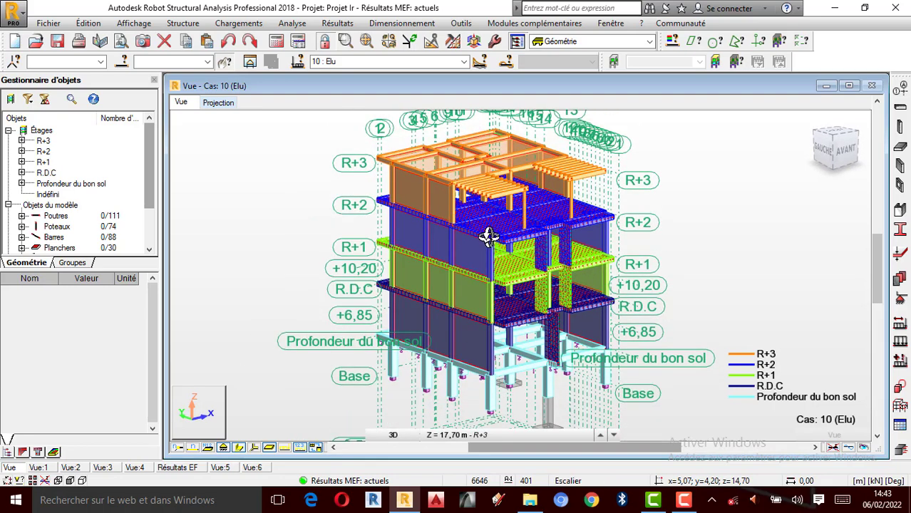
{"action": "scroll", "coordinate": [488, 239], "scroll_direction": "up", "scroll_amount": 1}
{"action": "scroll", "coordinate": [518, 242], "scroll_direction": "down", "scroll_amount": 1}
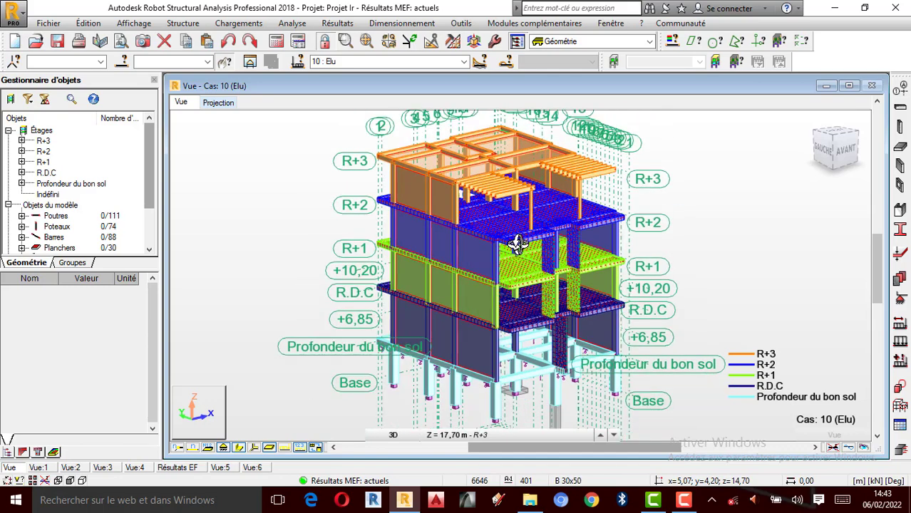
{"action": "scroll", "coordinate": [520, 219], "scroll_direction": "up", "scroll_amount": 1}
{"action": "scroll", "coordinate": [506, 250], "scroll_direction": "down", "scroll_amount": 1}
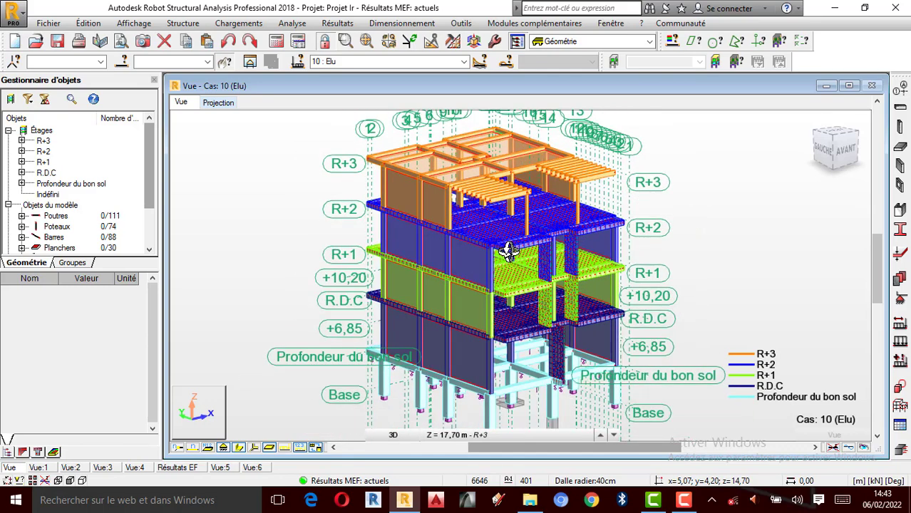
{"action": "scroll", "coordinate": [509, 251], "scroll_direction": "up", "scroll_amount": 1}
{"action": "scroll", "coordinate": [511, 253], "scroll_direction": "down", "scroll_amount": 1}
{"action": "scroll", "coordinate": [527, 253], "scroll_direction": "down", "scroll_amount": 1}
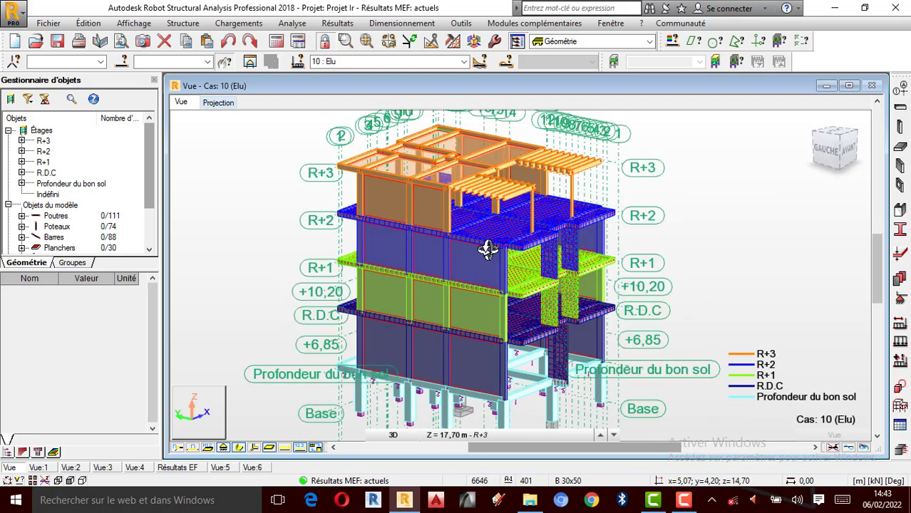
{"action": "scroll", "coordinate": [527, 251], "scroll_direction": "up", "scroll_amount": 1}
{"action": "scroll", "coordinate": [541, 250], "scroll_direction": "down", "scroll_amount": 1}
{"action": "scroll", "coordinate": [542, 250], "scroll_direction": "down", "scroll_amount": 1}
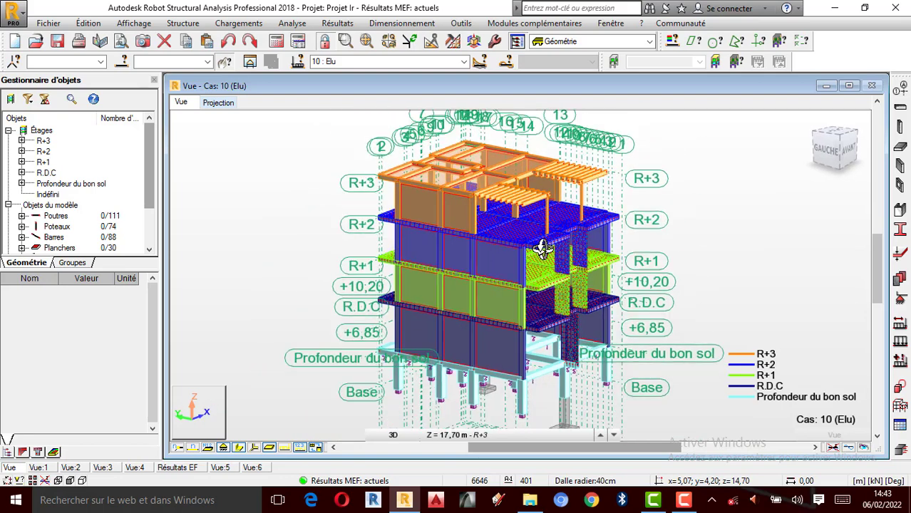
{"action": "scroll", "coordinate": [484, 250], "scroll_direction": "up", "scroll_amount": 1}
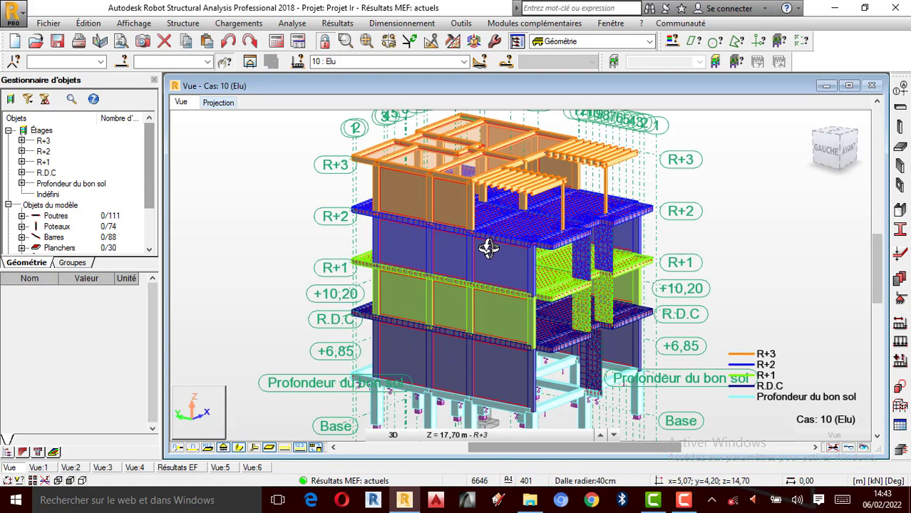
{"action": "scroll", "coordinate": [507, 244], "scroll_direction": "up", "scroll_amount": 1}
{"action": "scroll", "coordinate": [514, 260], "scroll_direction": "down", "scroll_amount": 1}
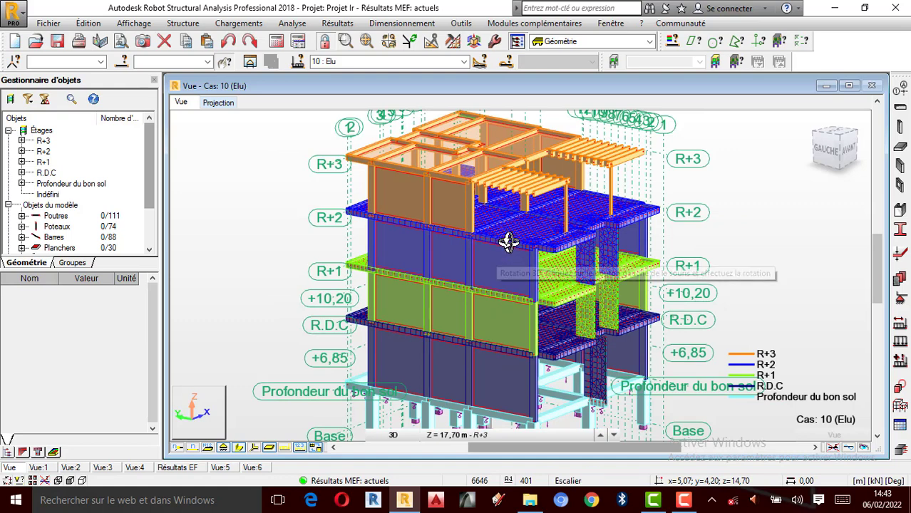
{"action": "scroll", "coordinate": [497, 255], "scroll_direction": "down", "scroll_amount": 1}
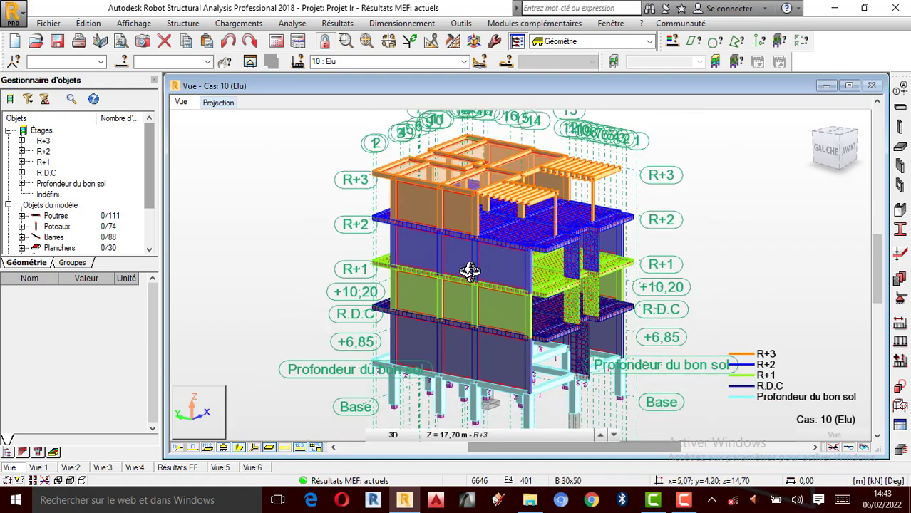
{"action": "scroll", "coordinate": [469, 271], "scroll_direction": "up", "scroll_amount": 1}
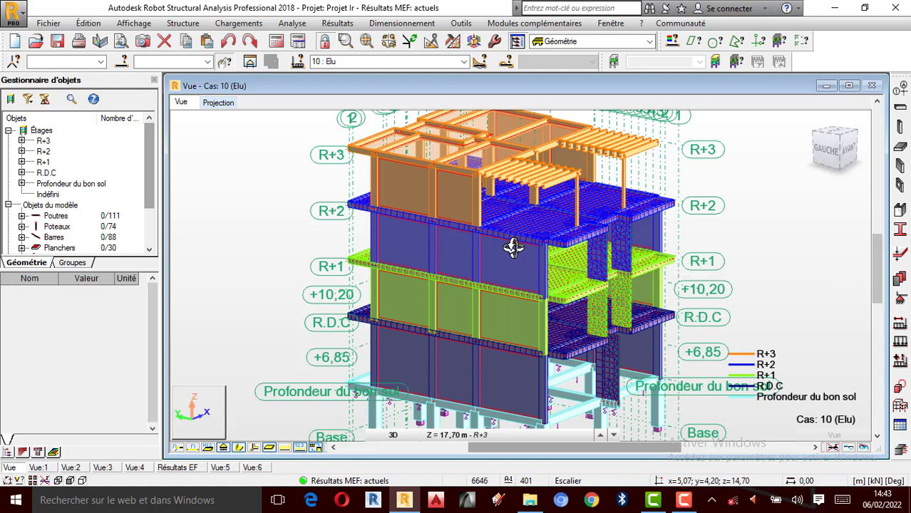
{"action": "scroll", "coordinate": [557, 258], "scroll_direction": "down", "scroll_amount": 2}
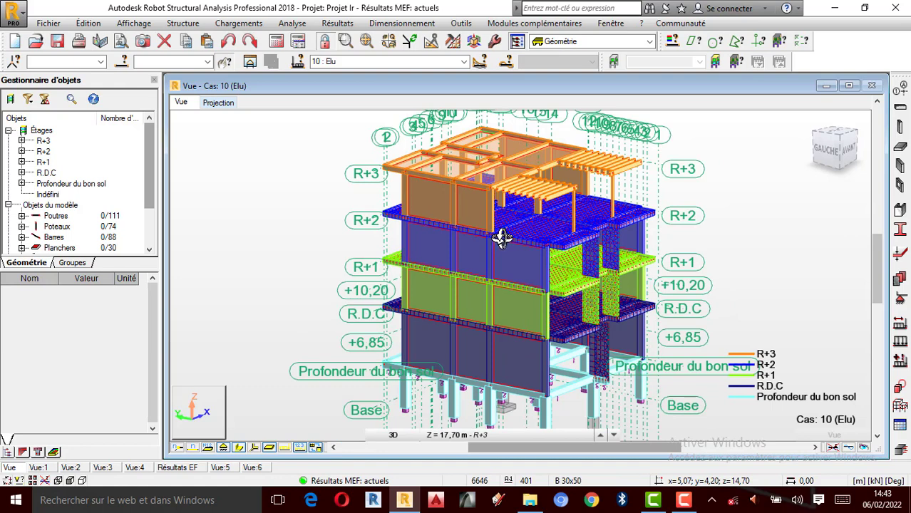
{"action": "scroll", "coordinate": [503, 228], "scroll_direction": "up", "scroll_amount": 1}
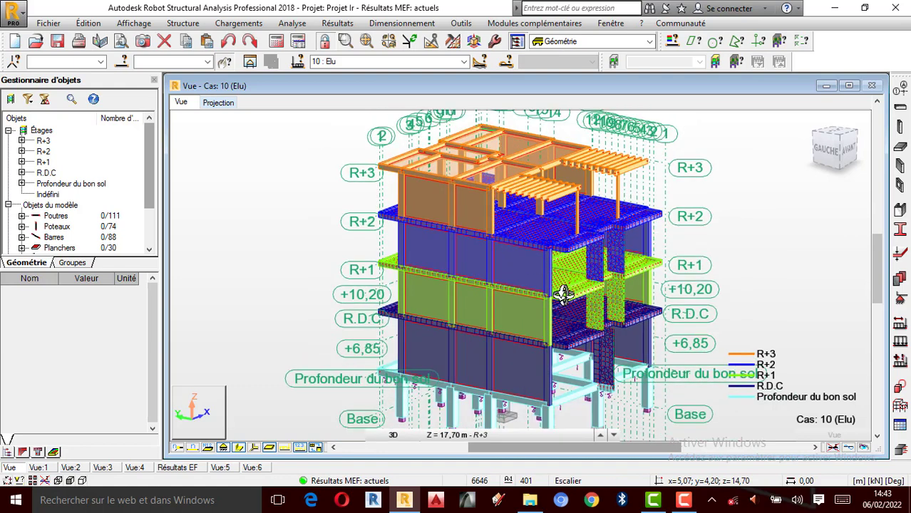
{"action": "left_click", "coordinate": [683, 500]}
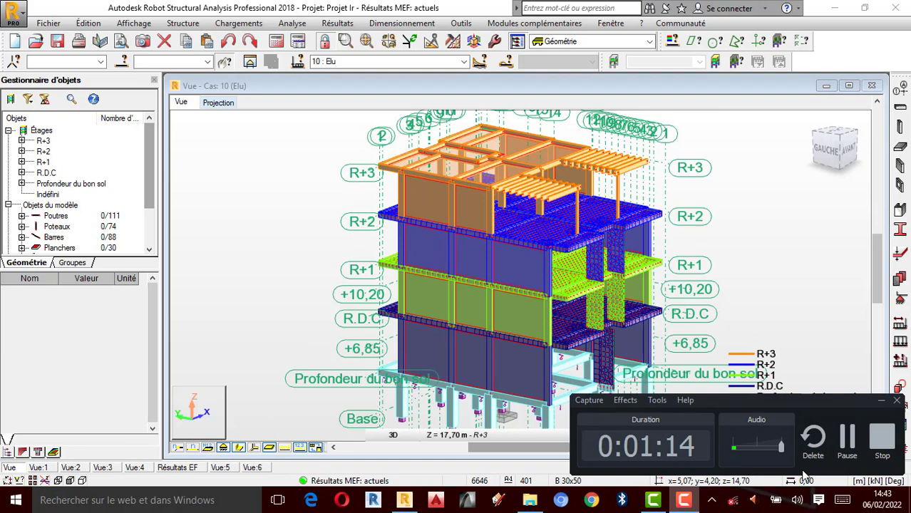
{"action": "left_click", "coordinate": [859, 451]}
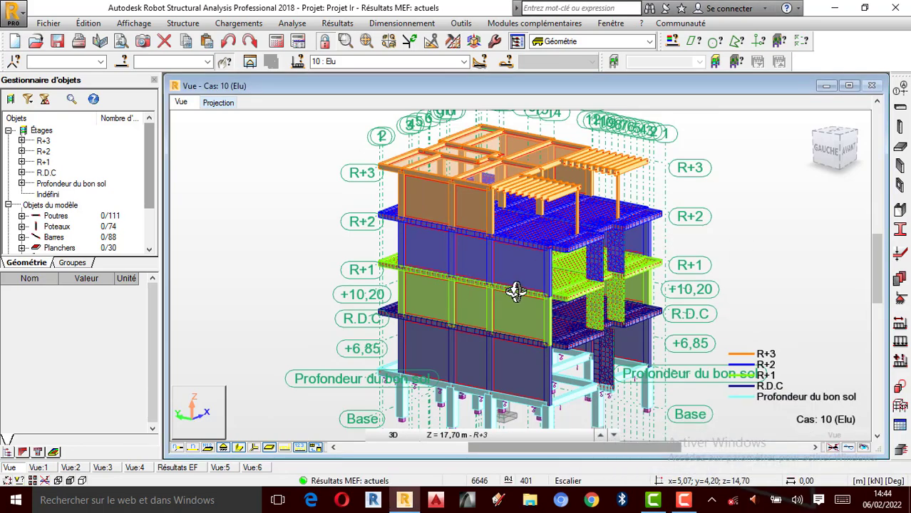
{"action": "scroll", "coordinate": [515, 291], "scroll_direction": "up", "scroll_amount": 3}
{"action": "scroll", "coordinate": [512, 288], "scroll_direction": "down", "scroll_amount": 2}
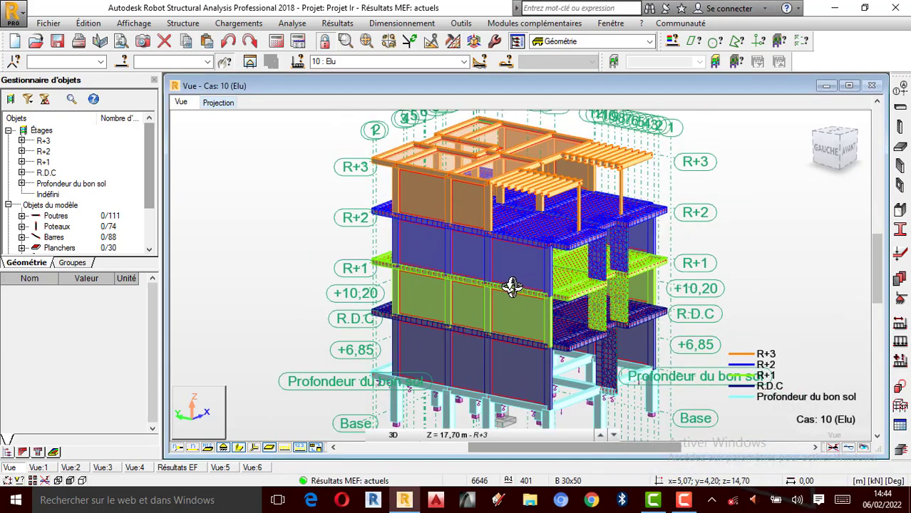
{"action": "scroll", "coordinate": [516, 245], "scroll_direction": "down", "scroll_amount": 1}
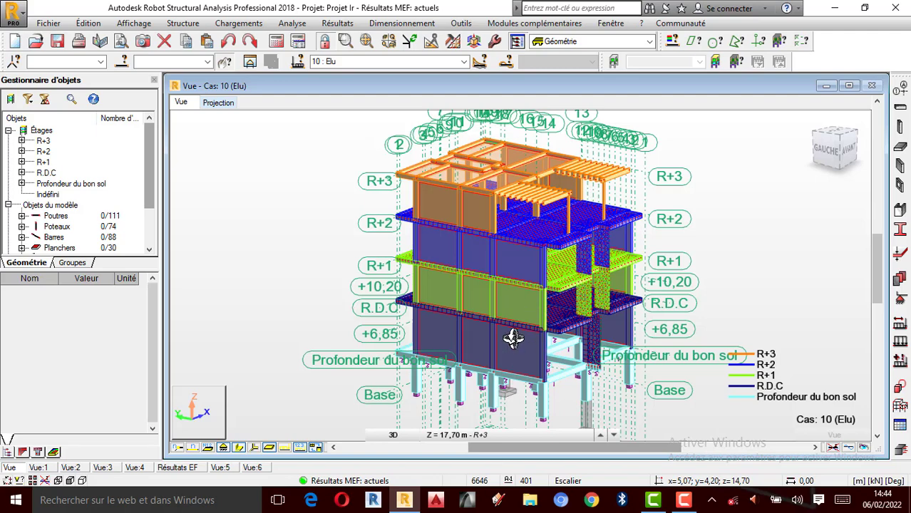
{"action": "scroll", "coordinate": [513, 257], "scroll_direction": "up", "scroll_amount": 1}
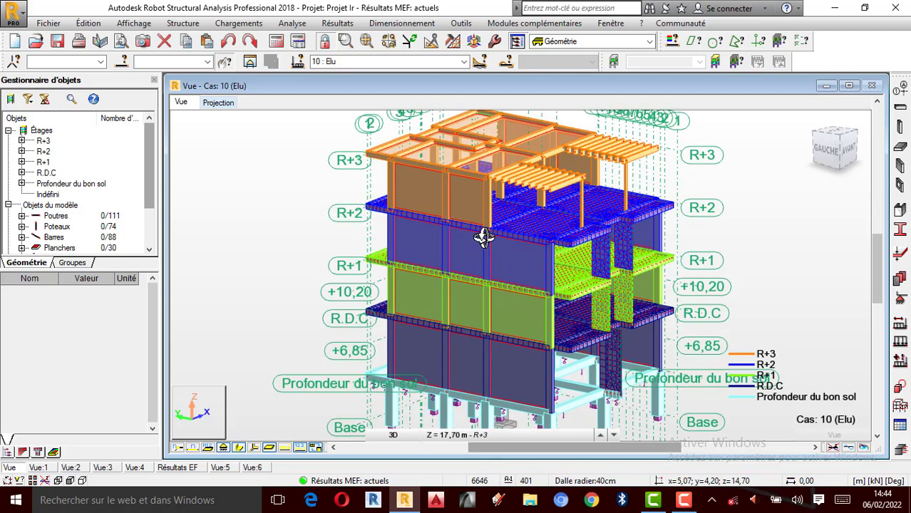
{"action": "scroll", "coordinate": [483, 238], "scroll_direction": "down", "scroll_amount": 2}
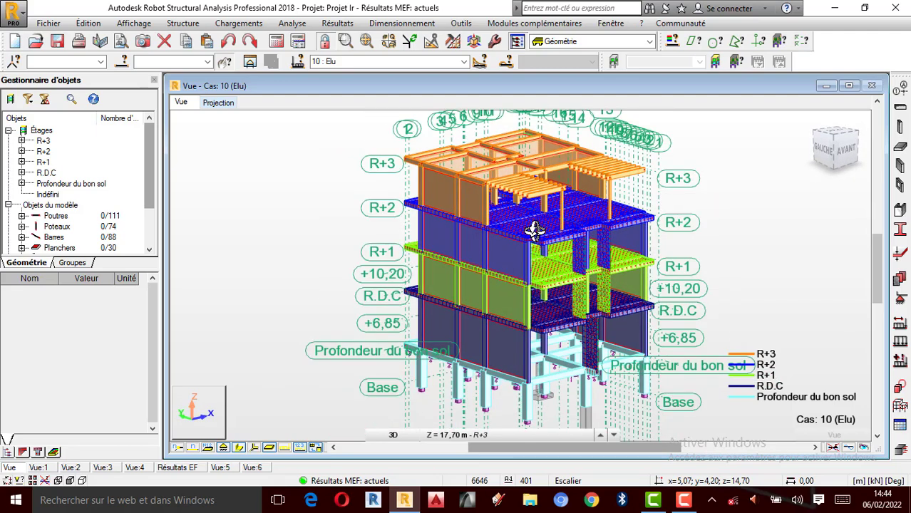
{"action": "scroll", "coordinate": [542, 239], "scroll_direction": "up", "scroll_amount": 1}
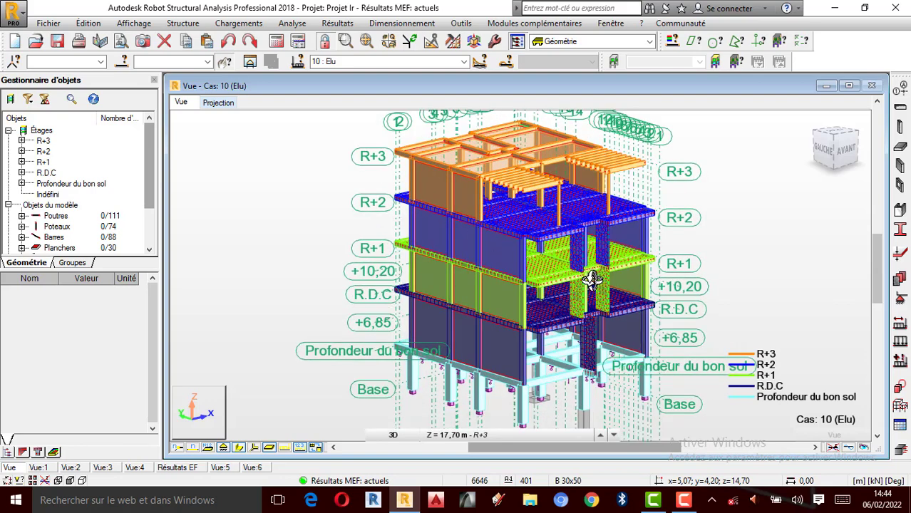
{"action": "scroll", "coordinate": [514, 265], "scroll_direction": "up", "scroll_amount": 2}
{"action": "scroll", "coordinate": [525, 265], "scroll_direction": "down", "scroll_amount": 1}
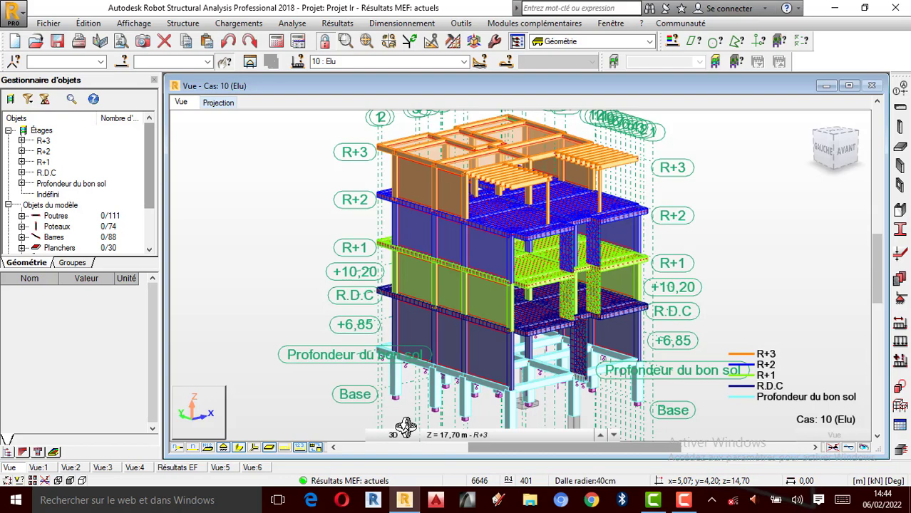
{"action": "scroll", "coordinate": [521, 263], "scroll_direction": "down", "scroll_amount": 3}
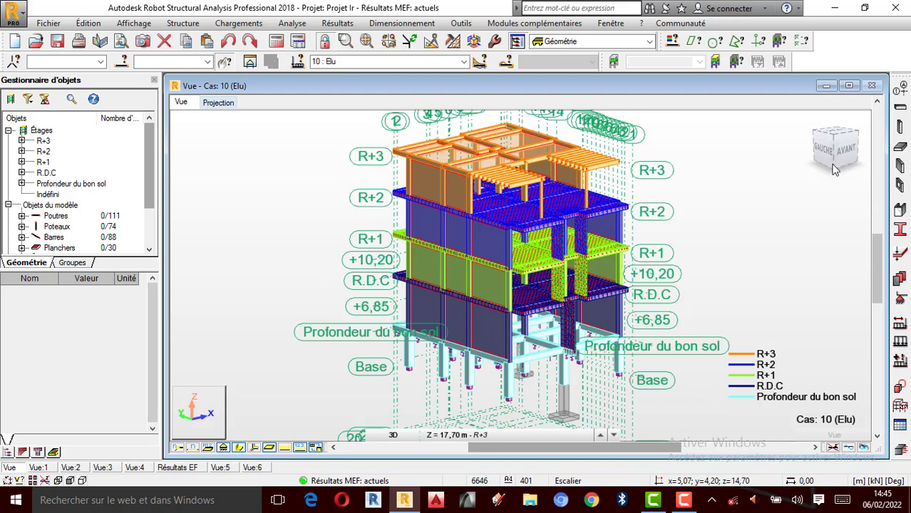
- Switch to the desktop and open the Images de Rendus subfolder inside the project folder
{"action": "left_click", "coordinate": [840, 10]}
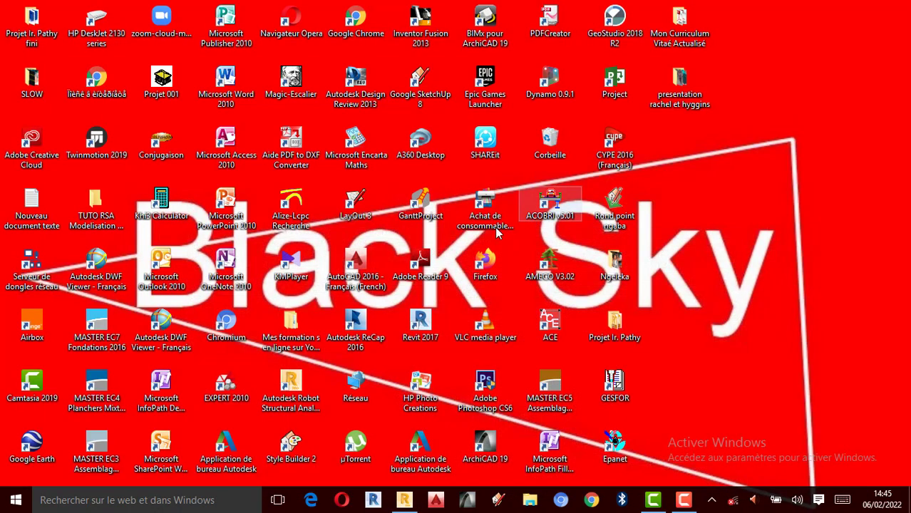
{"action": "double_click", "coordinate": [617, 341]}
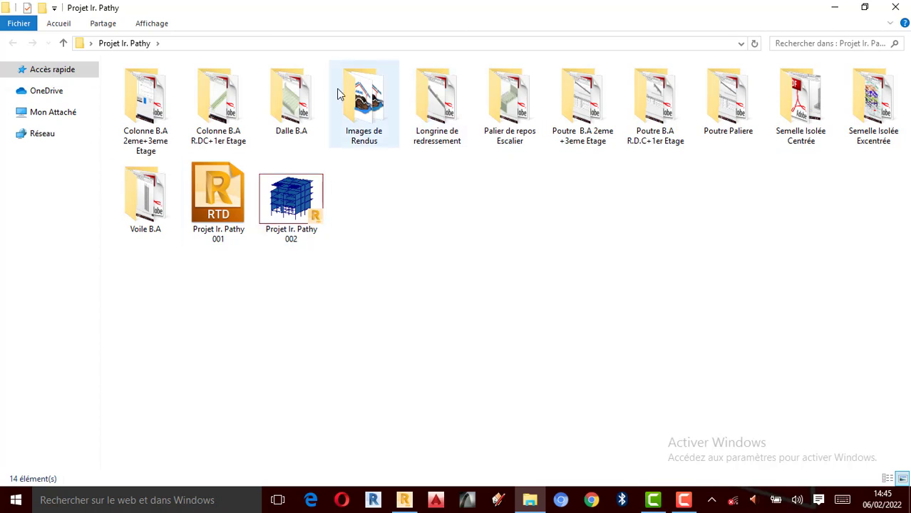
{"action": "double_click", "coordinate": [378, 136]}
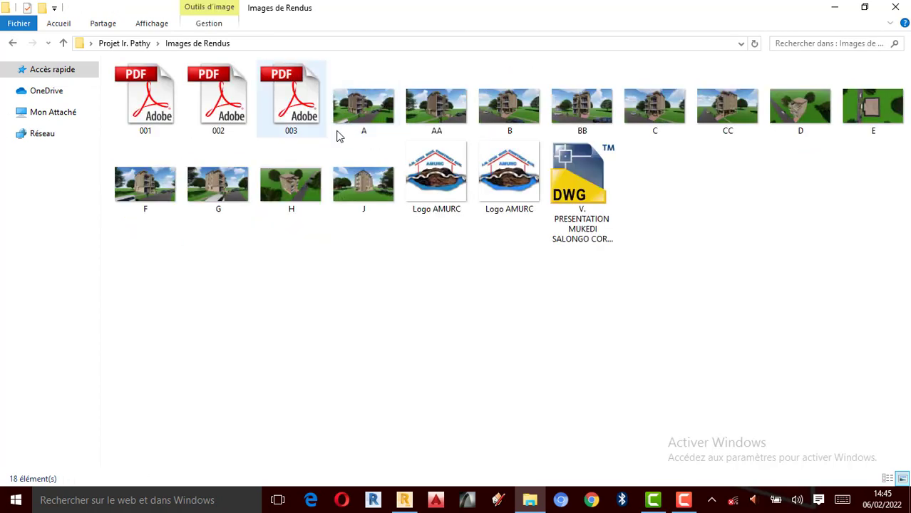
- Open render image A in Paint and view the whole picture at 25 %
{"action": "left_click", "coordinate": [372, 118]}
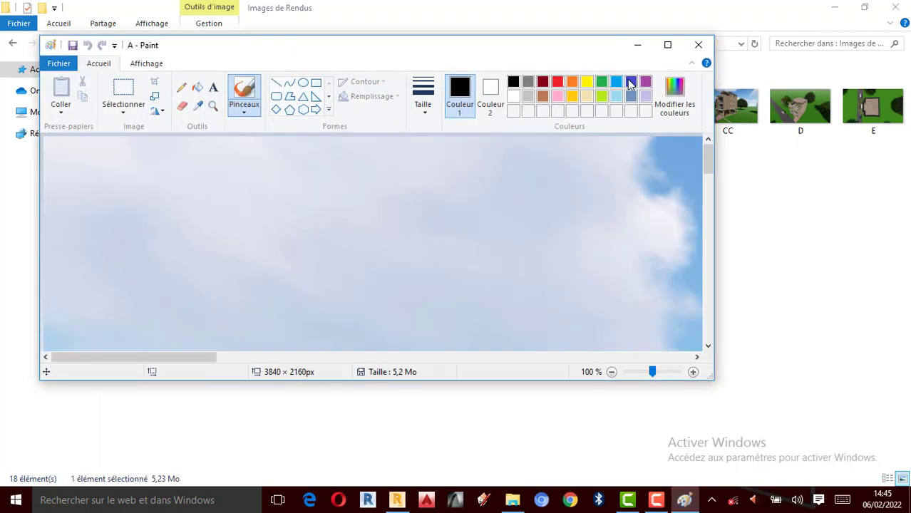
{"action": "double_click", "coordinate": [660, 45]}
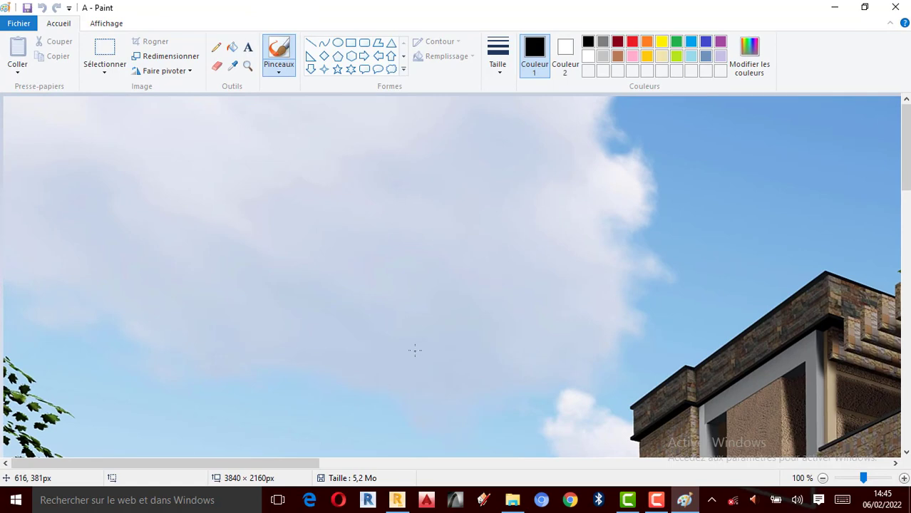
{"action": "scroll", "coordinate": [415, 349], "scroll_direction": "down", "scroll_amount": 2, "text": "ctrl"}
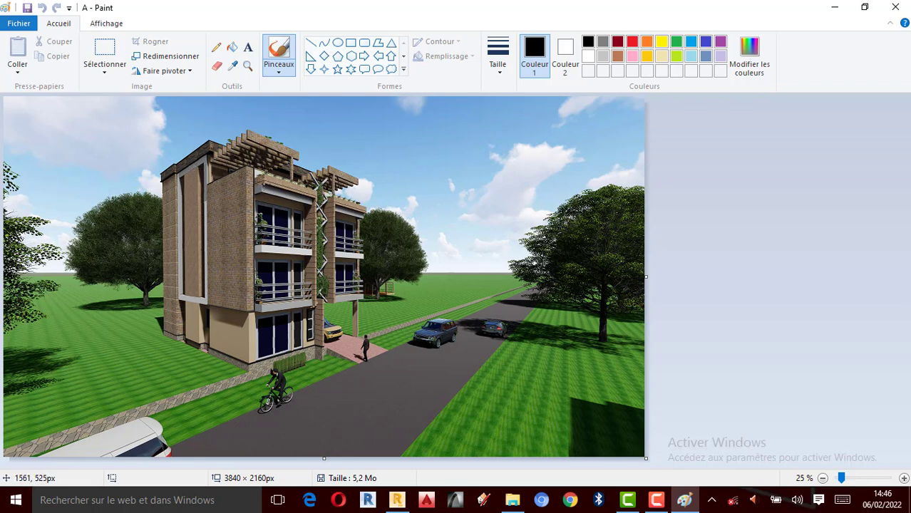
- Return to the Images de Rendus folder, open render image AA in Paint and view it whole at 25 %
{"action": "left_click", "coordinate": [834, 7]}
{"action": "left_click", "coordinate": [446, 108]}
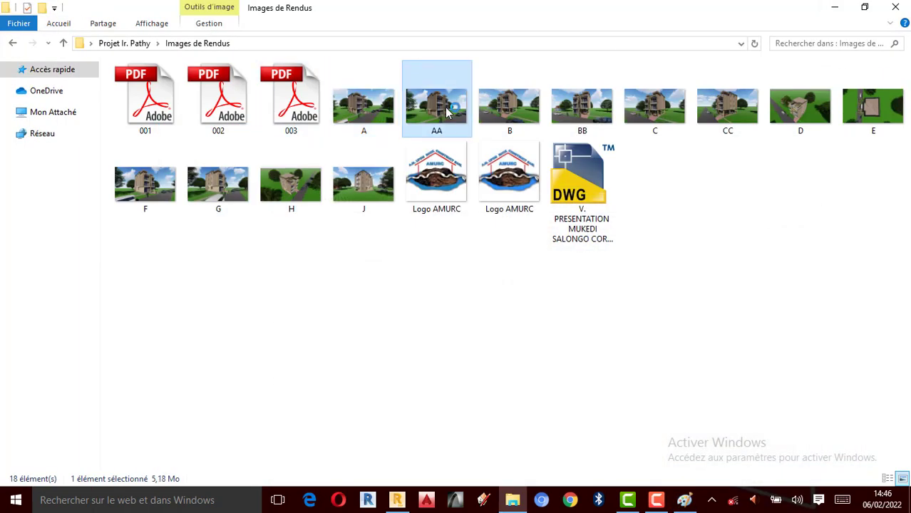
{"action": "double_click", "coordinate": [446, 108]}
{"action": "left_click", "coordinate": [668, 44]}
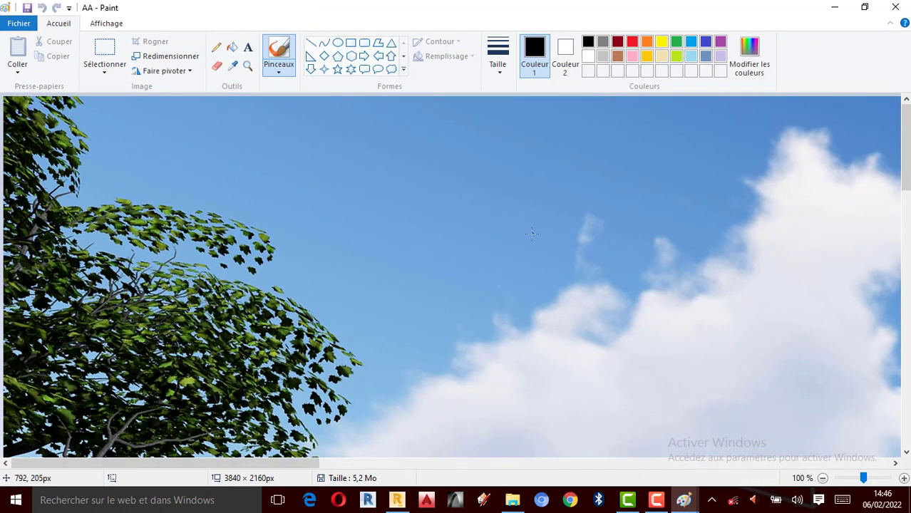
{"action": "scroll", "coordinate": [532, 234], "scroll_direction": "down", "scroll_amount": 2, "text": "ctrl"}
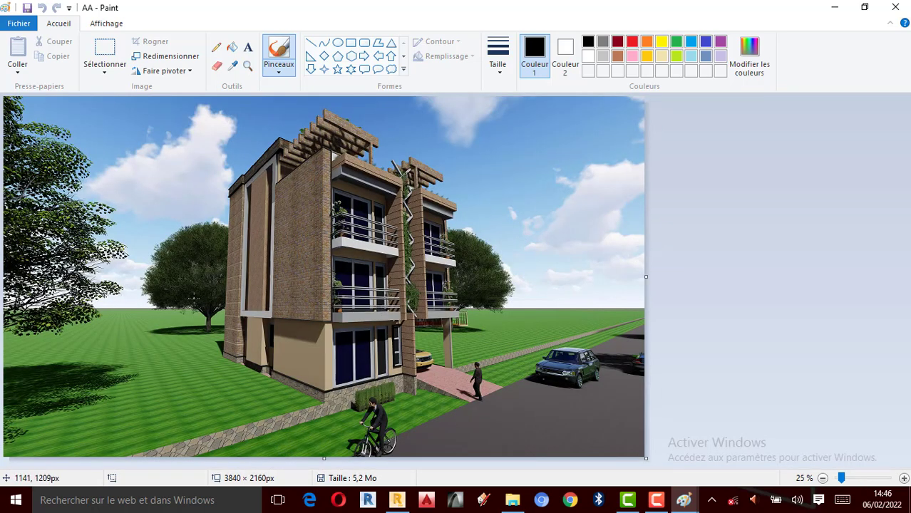
- Return to the Images de Rendus folder and view floor plan 001.pdf in Adobe Reader without the bookmarks pane
{"action": "left_click", "coordinate": [895, 8]}
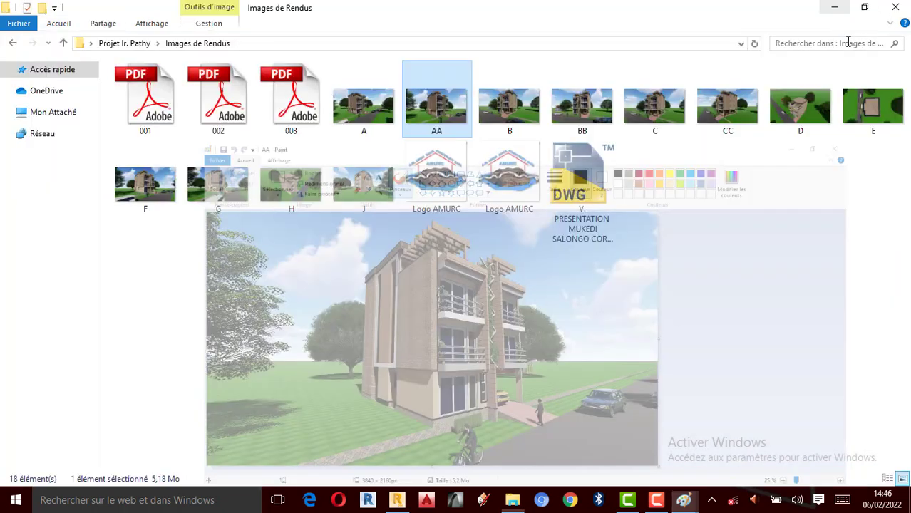
{"action": "left_click", "coordinate": [145, 127]}
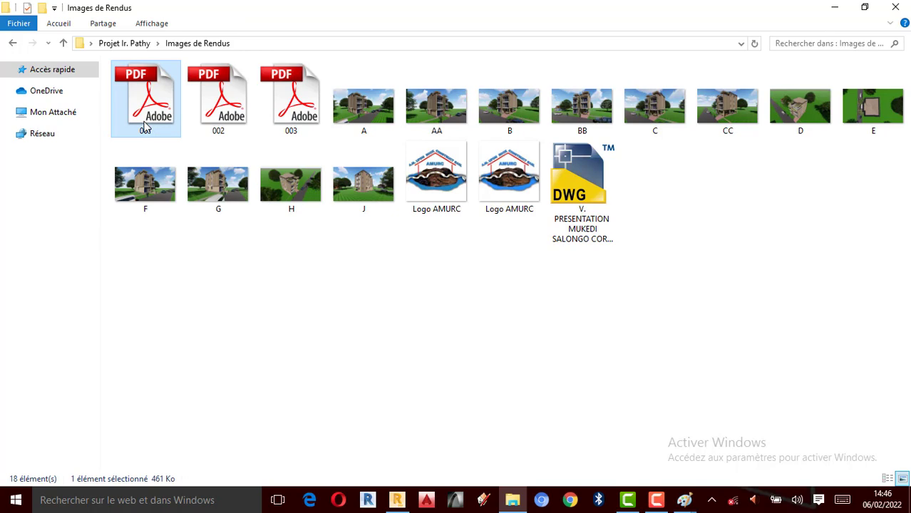
{"action": "double_click", "coordinate": [145, 127]}
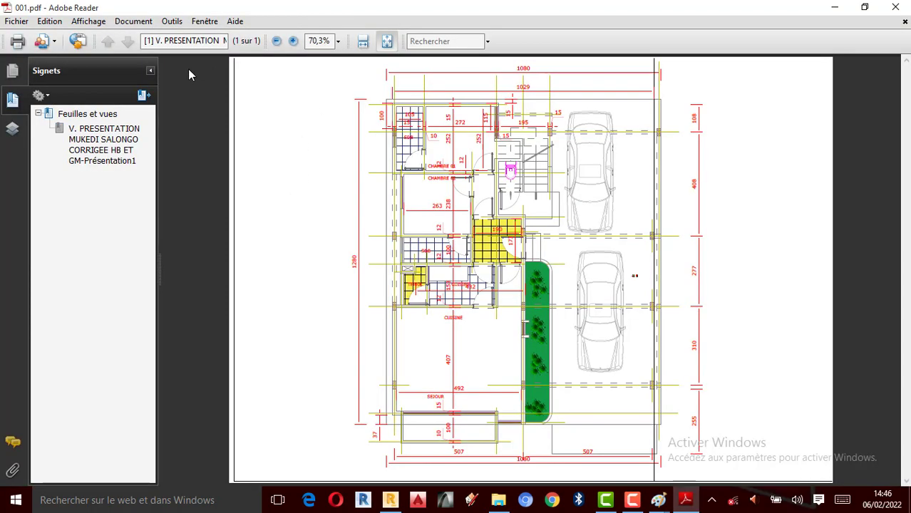
{"action": "left_click", "coordinate": [151, 71]}
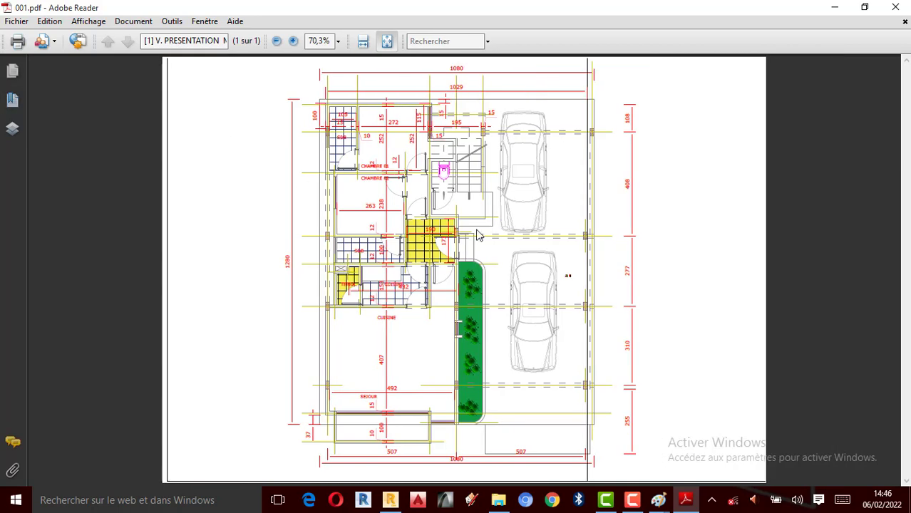
{"action": "left_click", "coordinate": [834, 7]}
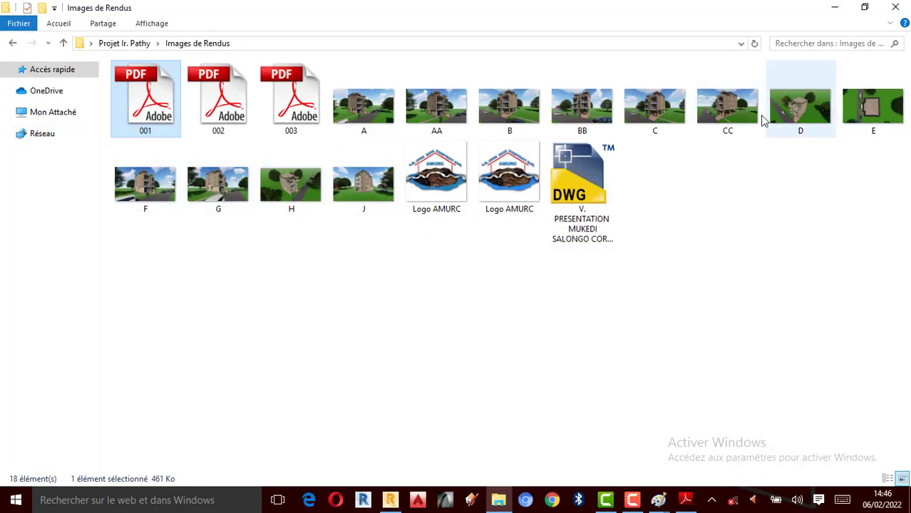
- View floor plan 003.pdf from the Images de Rendus folder without the bookmarks pane
{"action": "double_click", "coordinate": [298, 124]}
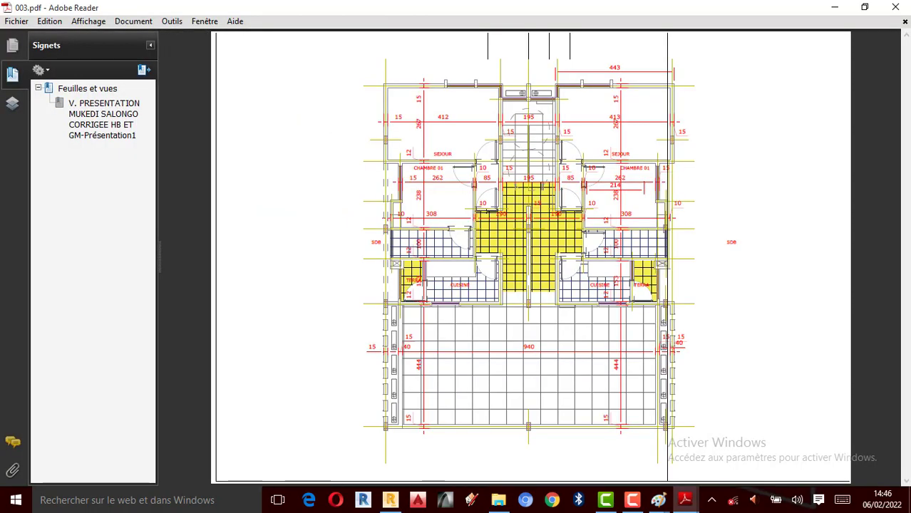
{"action": "left_click", "coordinate": [151, 45]}
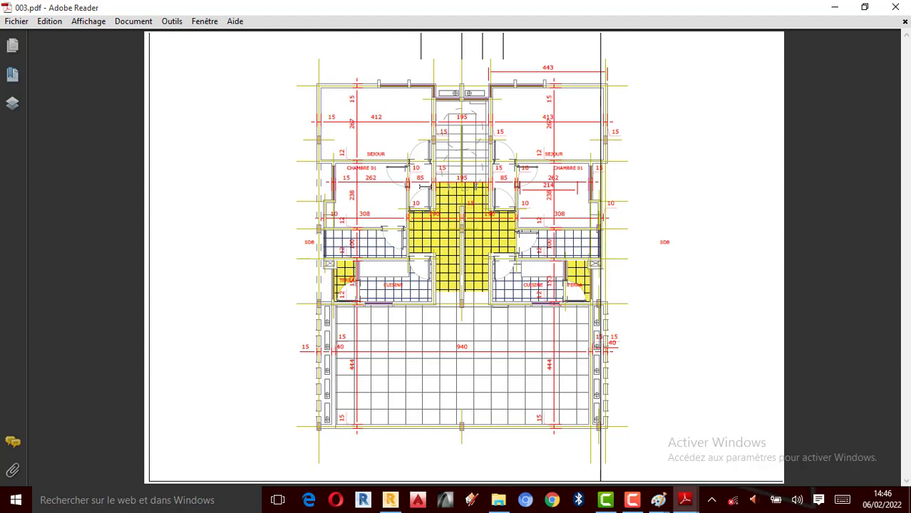
{"action": "left_click", "coordinate": [835, 7]}
- Open render image B in Paint and view the whole picture at 25 %
{"action": "double_click", "coordinate": [502, 109]}
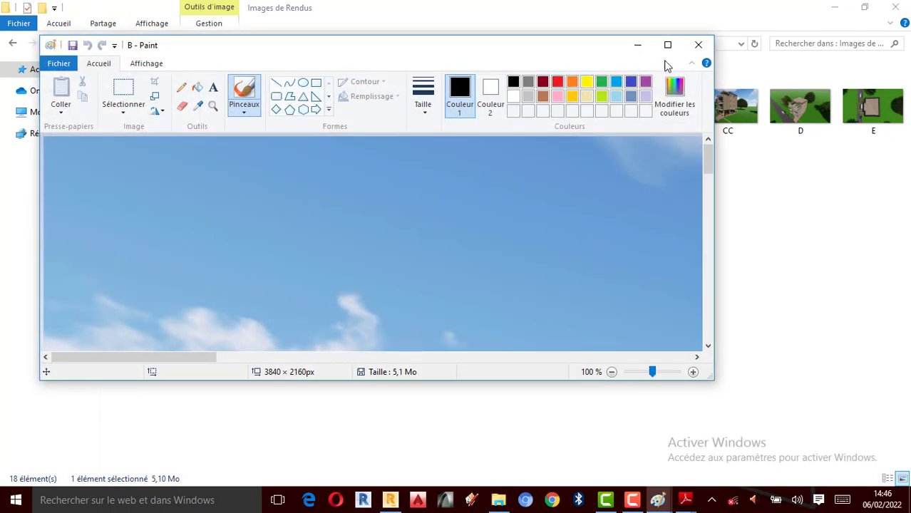
{"action": "left_click", "coordinate": [667, 44]}
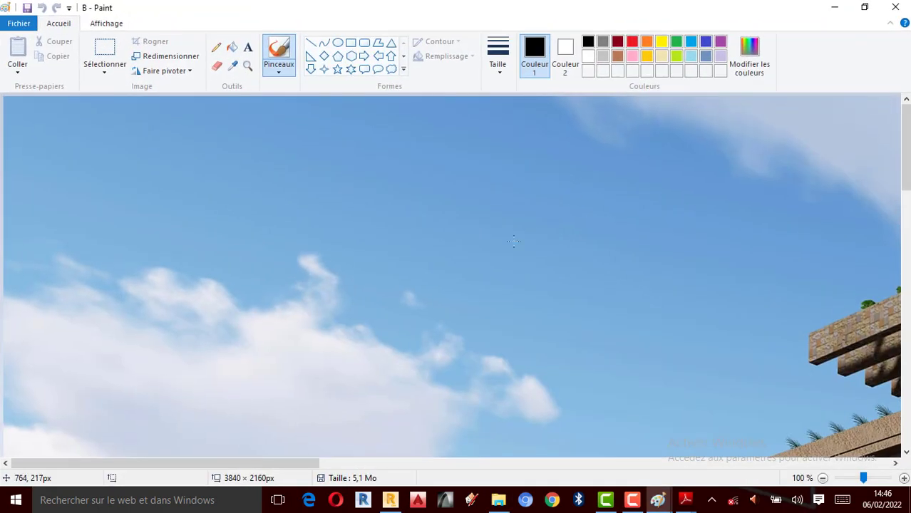
{"action": "scroll", "coordinate": [512, 241], "scroll_direction": "down", "scroll_amount": 1, "text": "ctrl"}
{"action": "scroll", "coordinate": [490, 248], "scroll_direction": "down", "scroll_amount": 1, "text": "ctrl"}
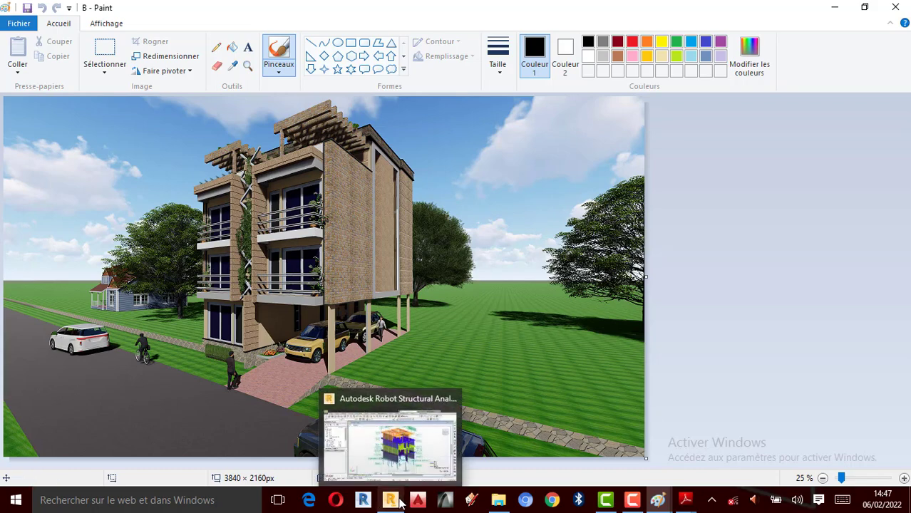
- Switch to Robot Structural Analysis and examine the 3D building model, including the R+3 pergolas, the lower floors and the foundations
{"action": "left_click", "coordinate": [392, 420]}
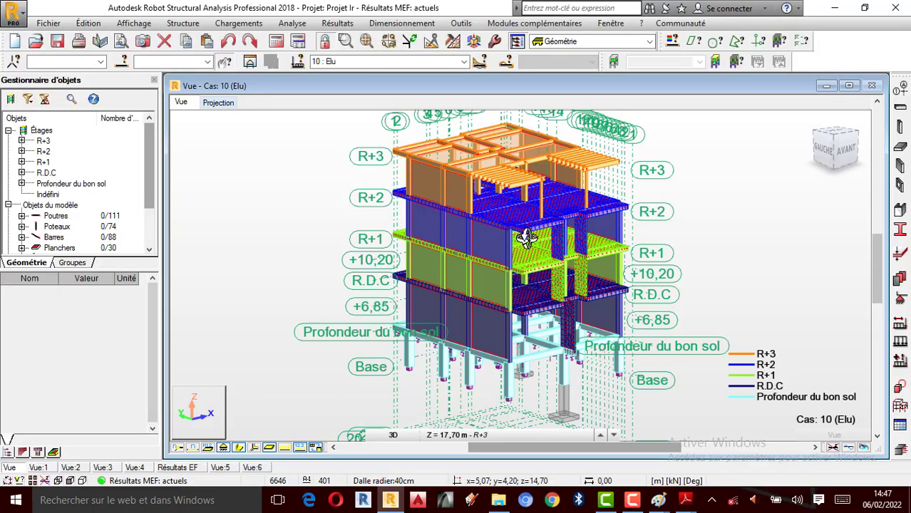
{"action": "scroll", "coordinate": [549, 190], "scroll_direction": "up", "scroll_amount": 3}
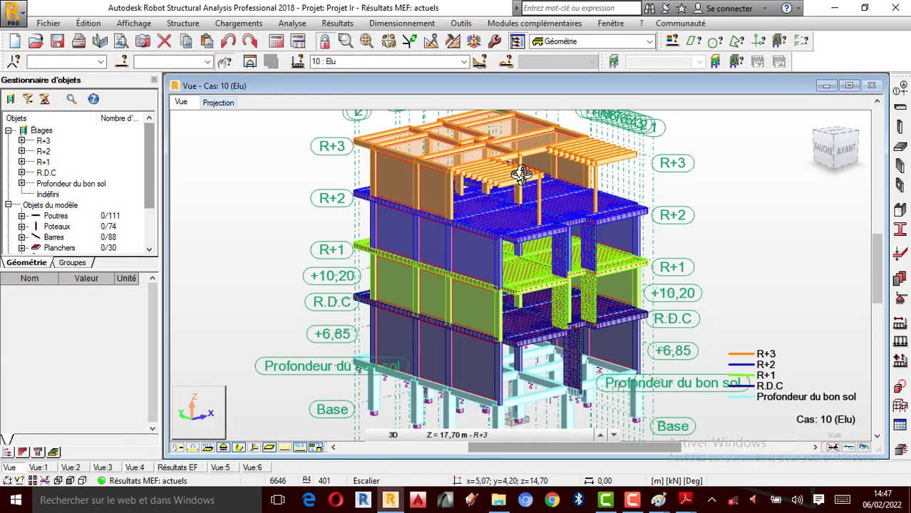
{"action": "scroll", "coordinate": [641, 153], "scroll_direction": "up", "scroll_amount": 1}
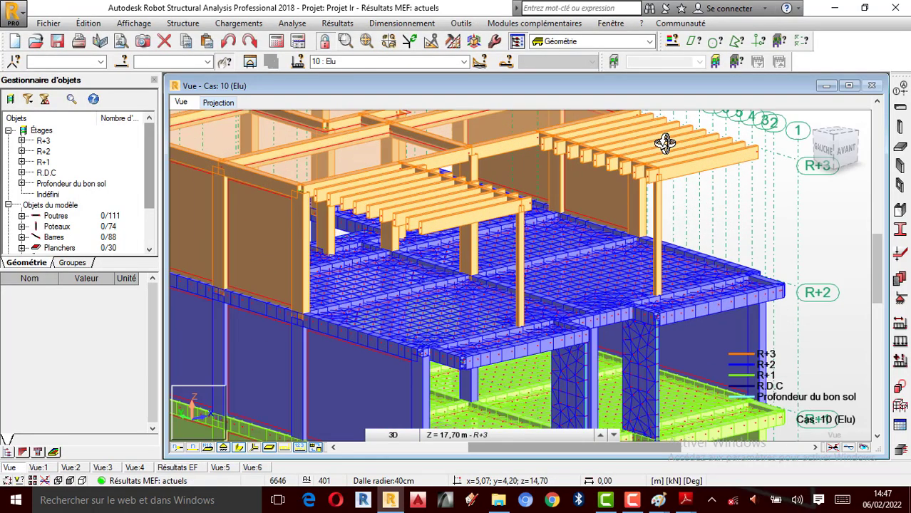
{"action": "scroll", "coordinate": [488, 235], "scroll_direction": "down", "scroll_amount": 5}
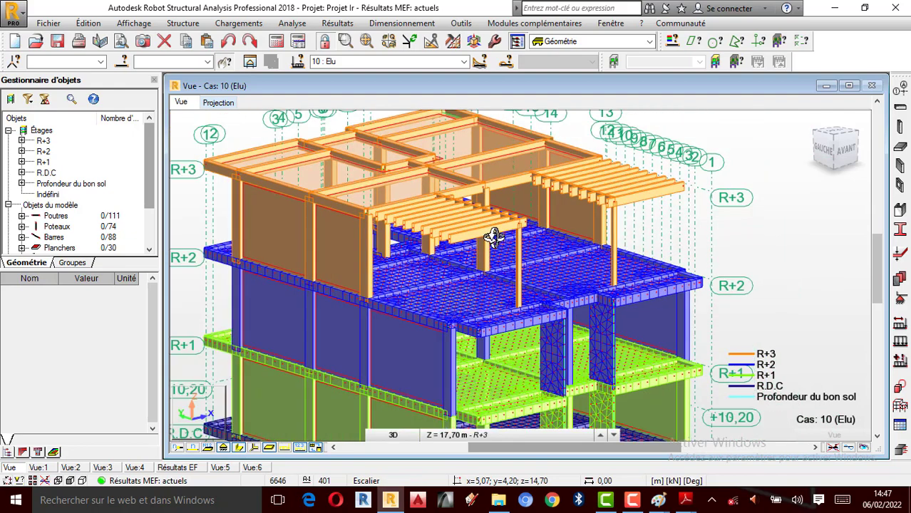
{"action": "scroll", "coordinate": [418, 322], "scroll_direction": "up", "scroll_amount": 1}
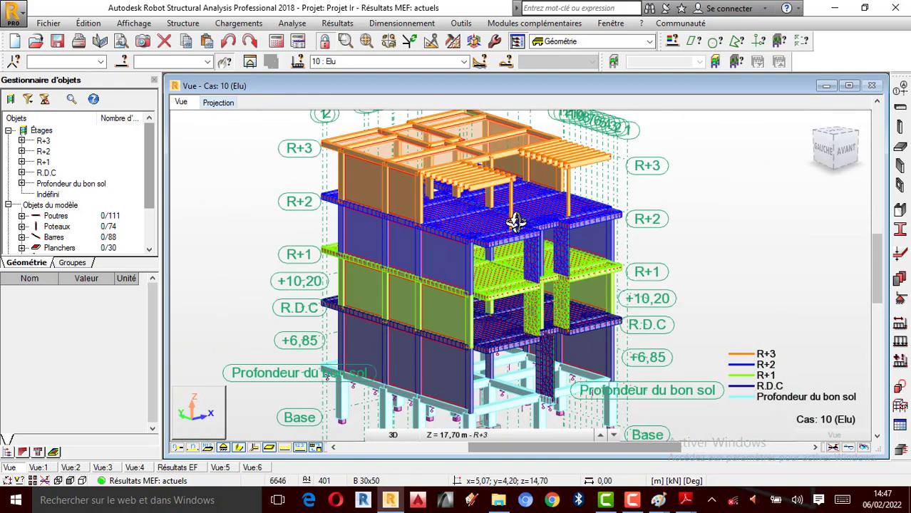
{"action": "scroll", "coordinate": [514, 222], "scroll_direction": "down", "scroll_amount": 1}
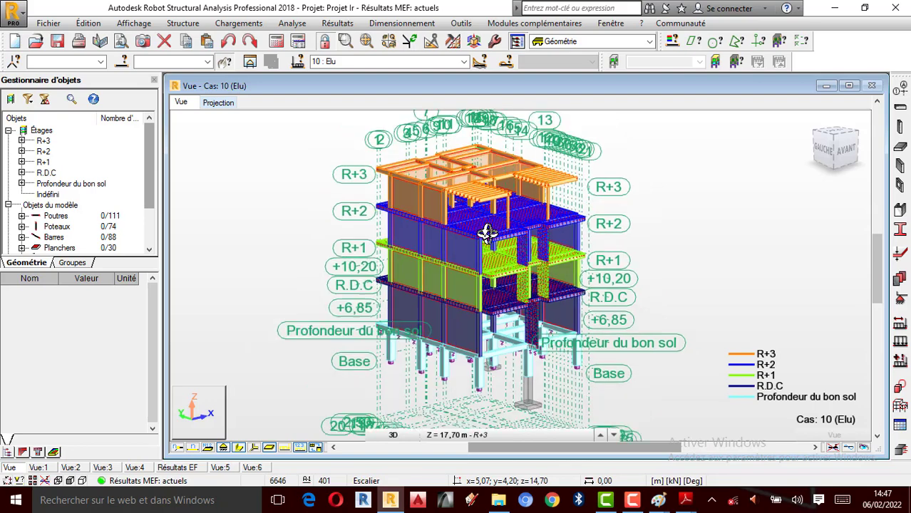
{"action": "scroll", "coordinate": [488, 232], "scroll_direction": "up", "scroll_amount": 1}
{"action": "scroll", "coordinate": [447, 309], "scroll_direction": "up", "scroll_amount": 1}
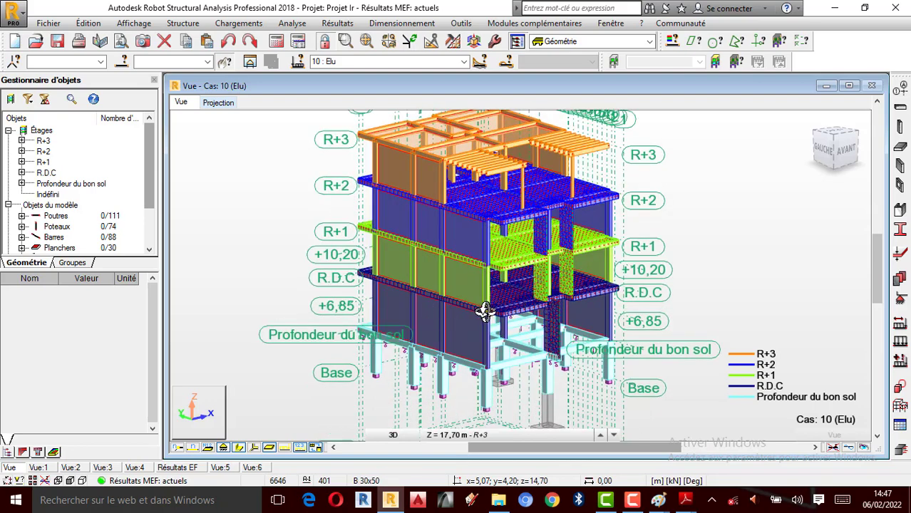
{"action": "left_click_drag", "start_coordinate": [484, 312], "coordinate": [506, 316]}
{"action": "right_click", "coordinate": [642, 222]}
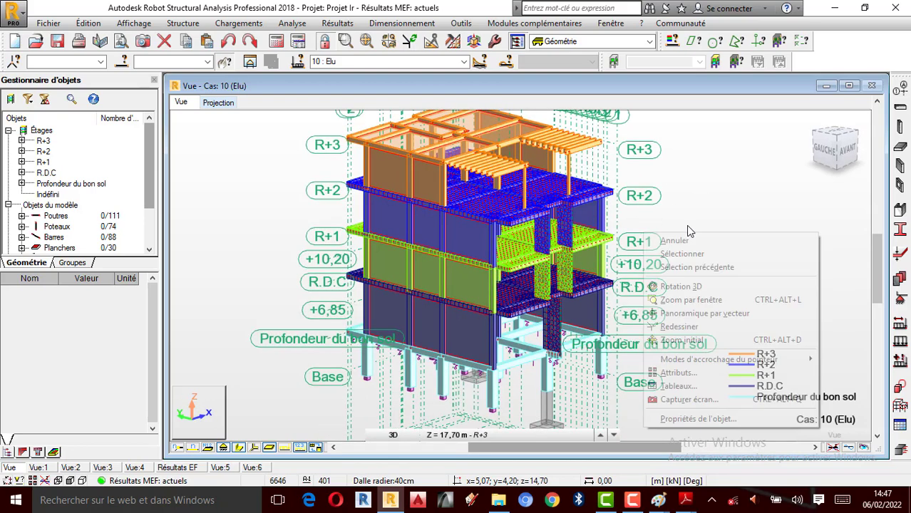
{"action": "left_click", "coordinate": [645, 236]}
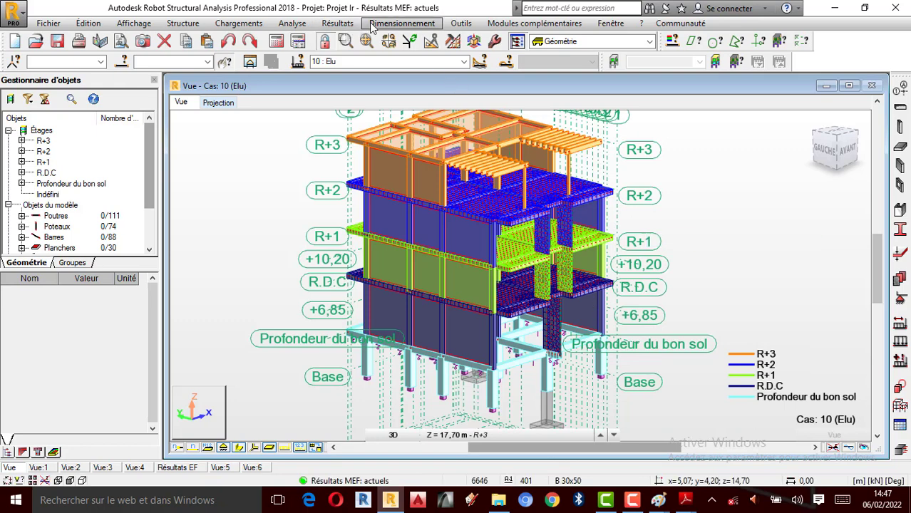
- Display the Fx force diagrams on the bars for case 10 (Elu), with value descriptions at local extremes
{"action": "left_click", "coordinate": [337, 24]}
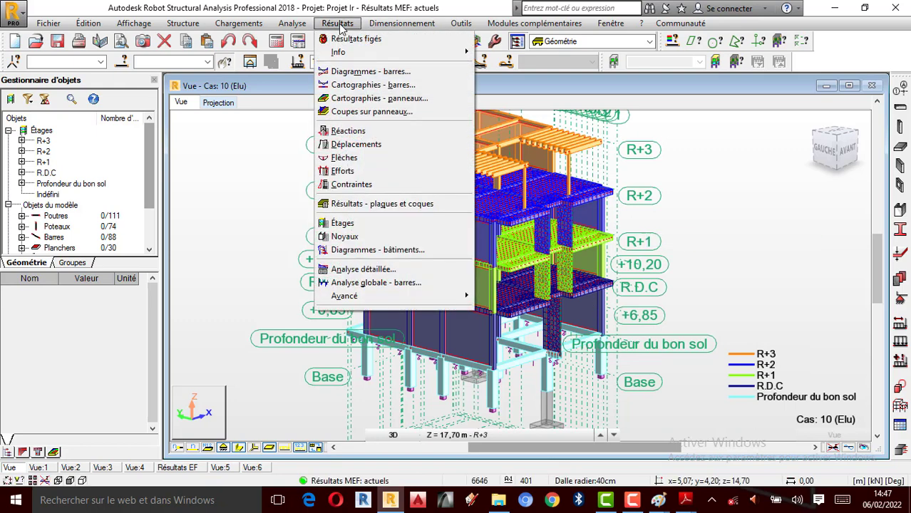
{"action": "left_click", "coordinate": [373, 73]}
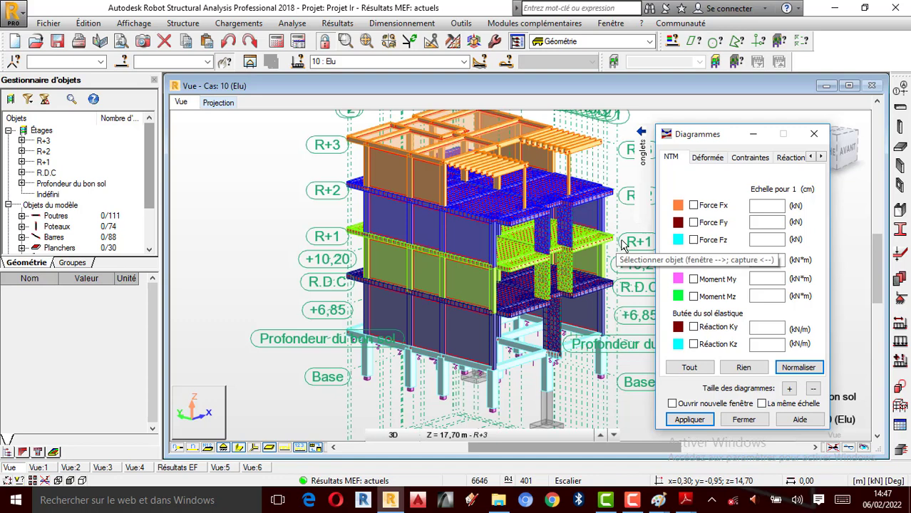
{"action": "left_click", "coordinate": [695, 205]}
{"action": "left_click", "coordinate": [821, 157]}
{"action": "left_click", "coordinate": [821, 157]}
{"action": "left_click", "coordinate": [821, 157]}
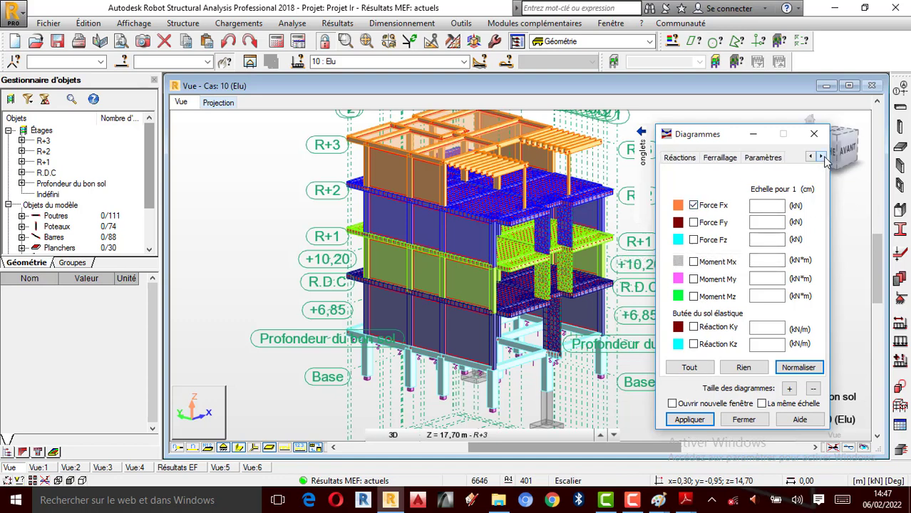
{"action": "left_click", "coordinate": [754, 158]}
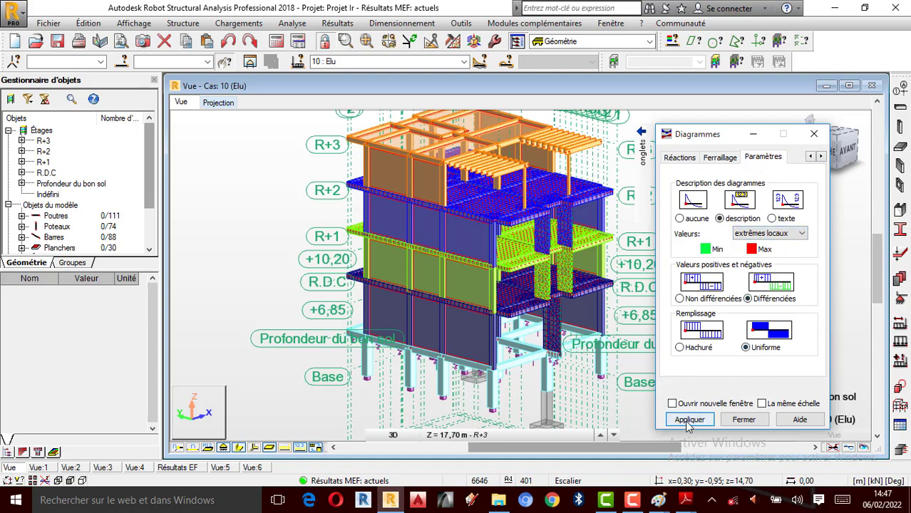
{"action": "left_click", "coordinate": [687, 421]}
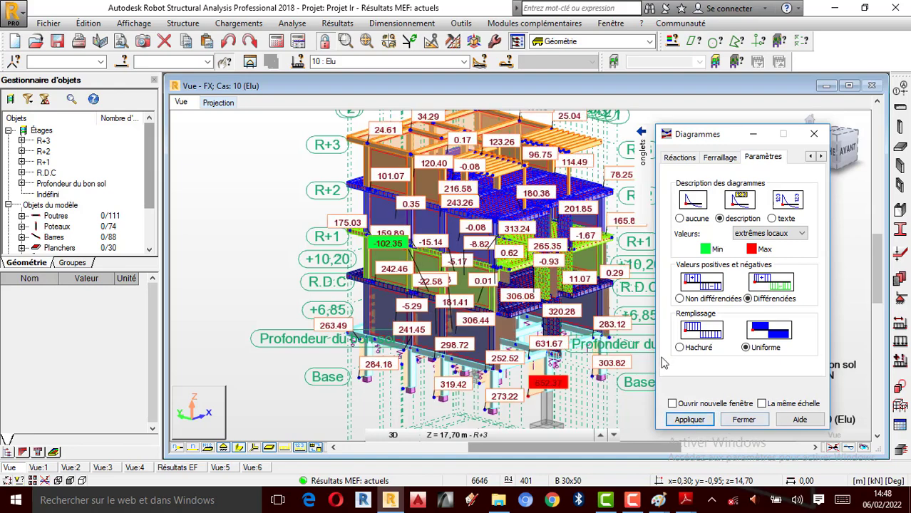
- Examine the Fx values of the foundation and ground-floor columns from the front-right side, moving the Diagrammes dialog clear of the model
{"action": "right_click", "coordinate": [261, 170]}
{"action": "left_click", "coordinate": [254, 224]}
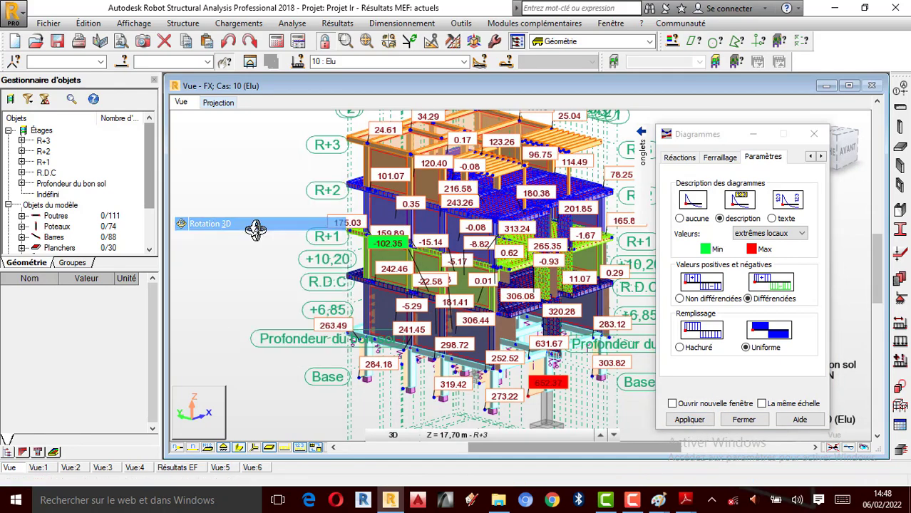
{"action": "scroll", "coordinate": [258, 227], "scroll_direction": "down", "scroll_amount": 1}
{"action": "left_click_drag", "start_coordinate": [475, 301], "coordinate": [497, 348]}
{"action": "scroll", "coordinate": [497, 347], "scroll_direction": "up", "scroll_amount": 1}
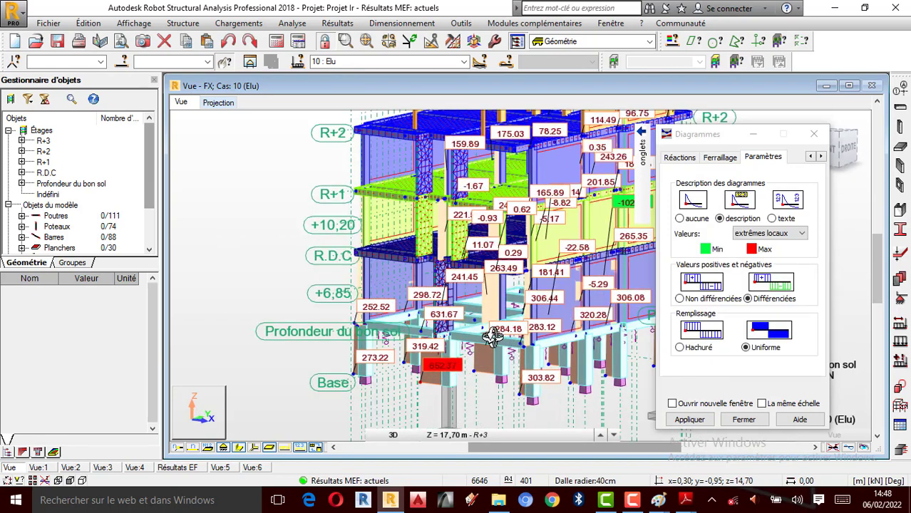
{"action": "scroll", "coordinate": [469, 355], "scroll_direction": "up", "scroll_amount": 2}
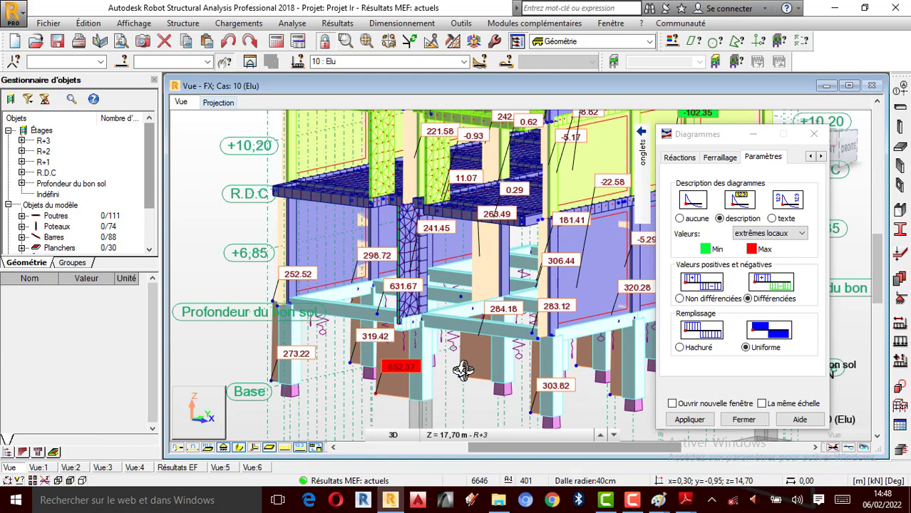
{"action": "scroll", "coordinate": [424, 387], "scroll_direction": "up", "scroll_amount": 1}
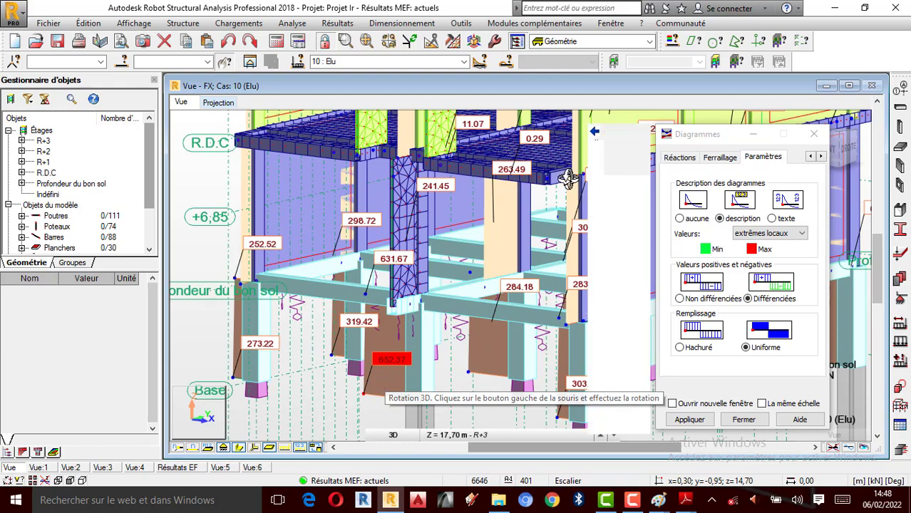
{"action": "left_click_drag", "start_coordinate": [715, 148], "coordinate": [617, 131]}
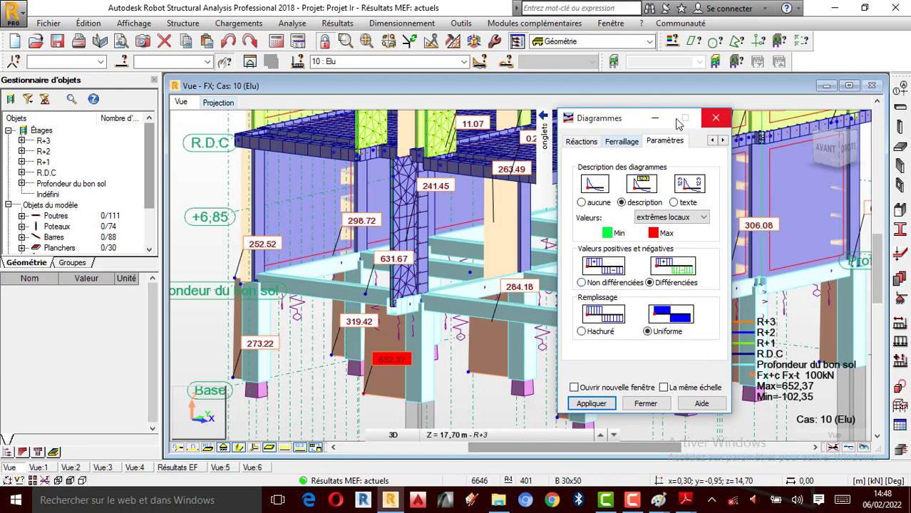
{"action": "left_click_drag", "start_coordinate": [648, 119], "coordinate": [705, 139]}
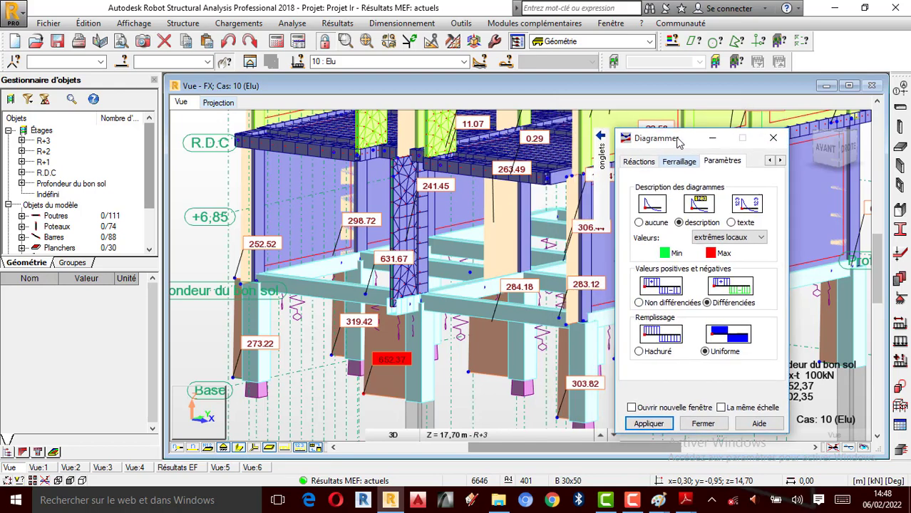
- Leave 3D rotation and select ground-floor column 34 beside the meshed wall at the front of the building
{"action": "right_click", "coordinate": [204, 249]}
{"action": "left_click", "coordinate": [157, 259]}
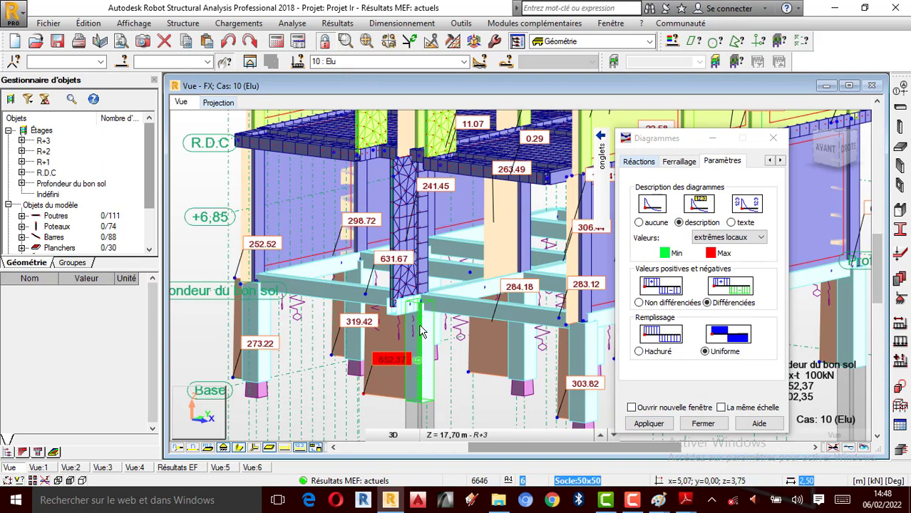
{"action": "left_click", "coordinate": [423, 251]}
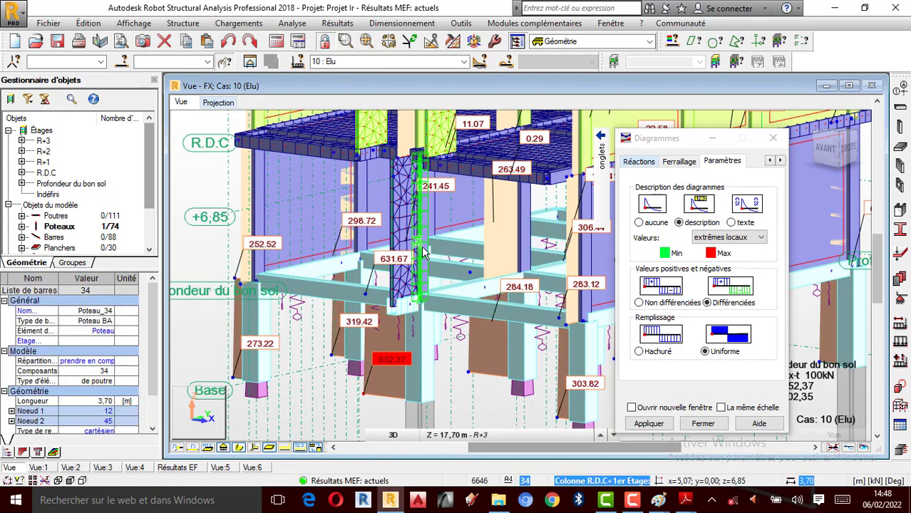
{"action": "scroll", "coordinate": [337, 369], "scroll_direction": "down", "scroll_amount": 3}
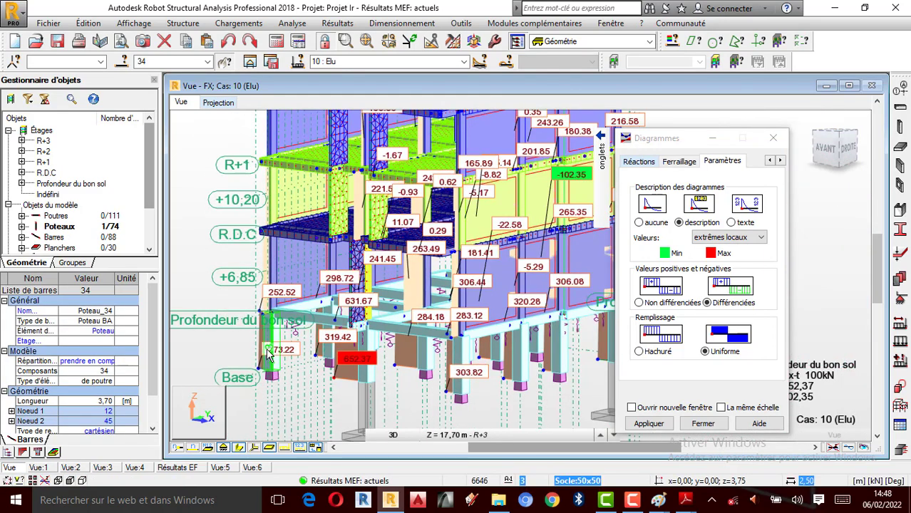
{"action": "scroll", "coordinate": [268, 354], "scroll_direction": "down", "scroll_amount": 1}
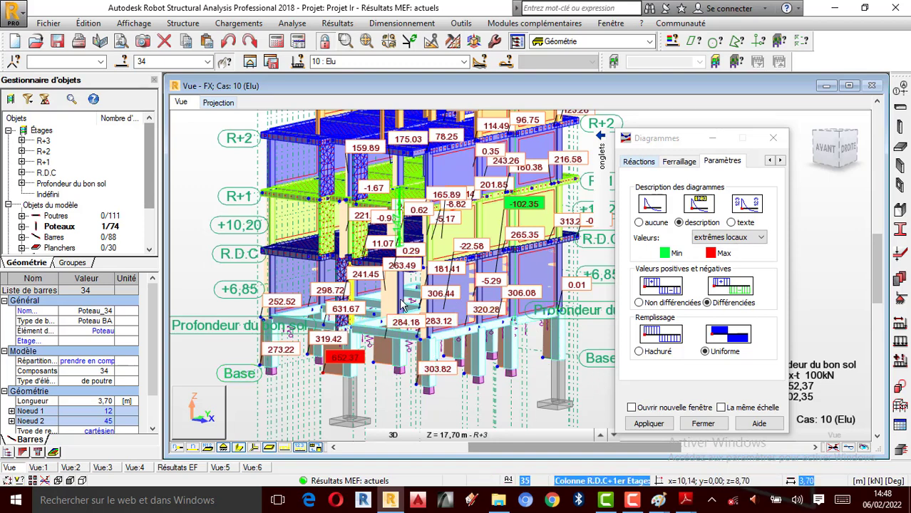
{"action": "scroll", "coordinate": [362, 267], "scroll_direction": "up", "scroll_amount": 1}
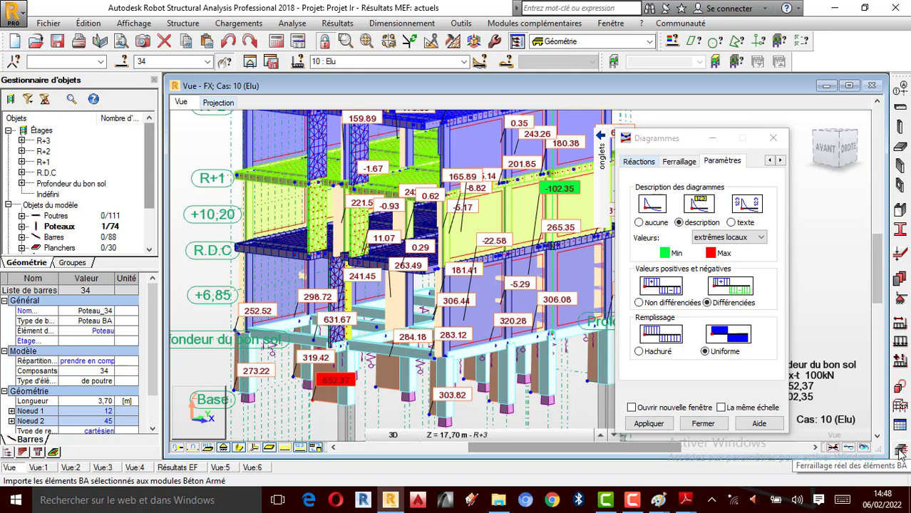
- Send column 34 to real reinforcement design of the concrete elements, using manual combinations 10 (ELU) and 11 (ELS)
{"action": "left_click", "coordinate": [406, 24]}
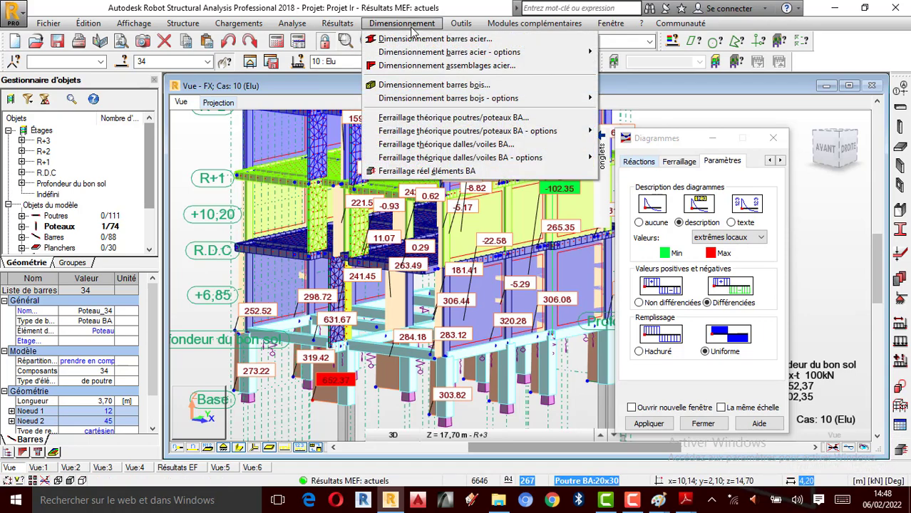
{"action": "left_click", "coordinate": [414, 172]}
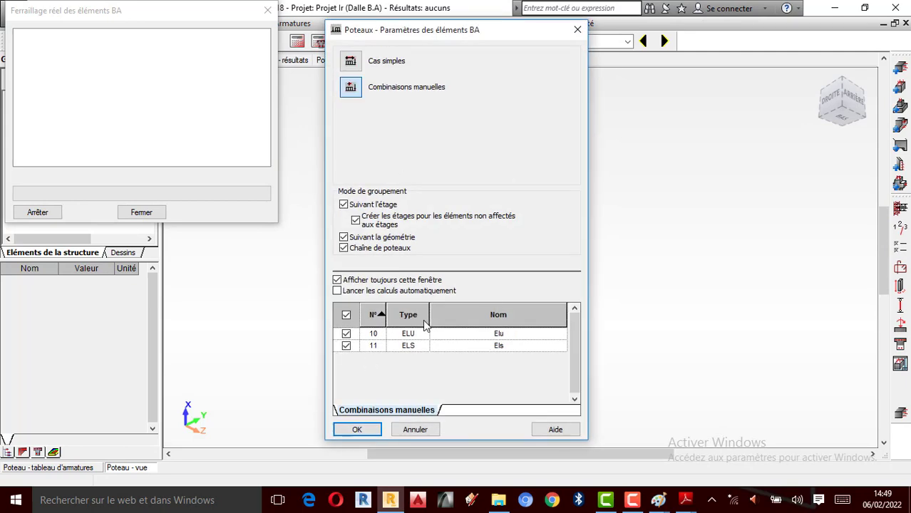
{"action": "left_click", "coordinate": [346, 347]}
{"action": "left_click", "coordinate": [353, 429]}
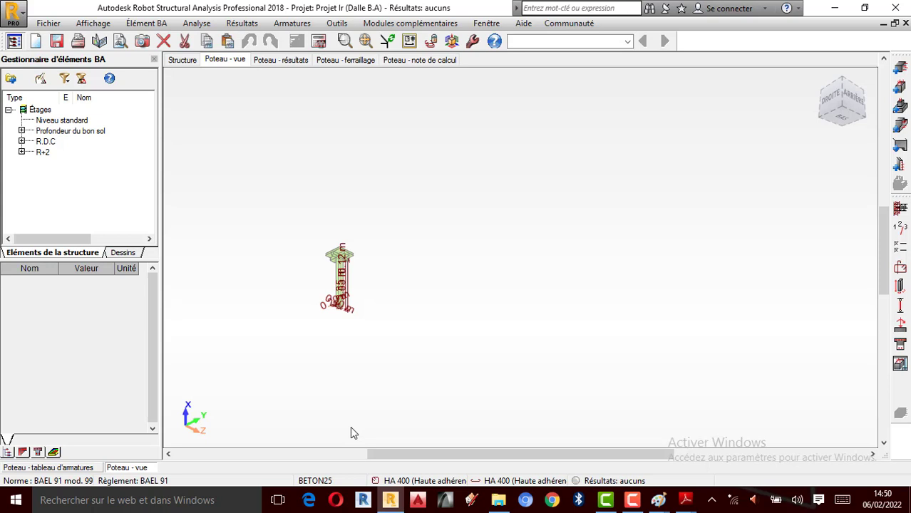
- Examine the imported column's geometry in the 3D view, including its section, height and the slab and beams at its head
{"action": "scroll", "coordinate": [312, 303], "scroll_direction": "up", "scroll_amount": 5}
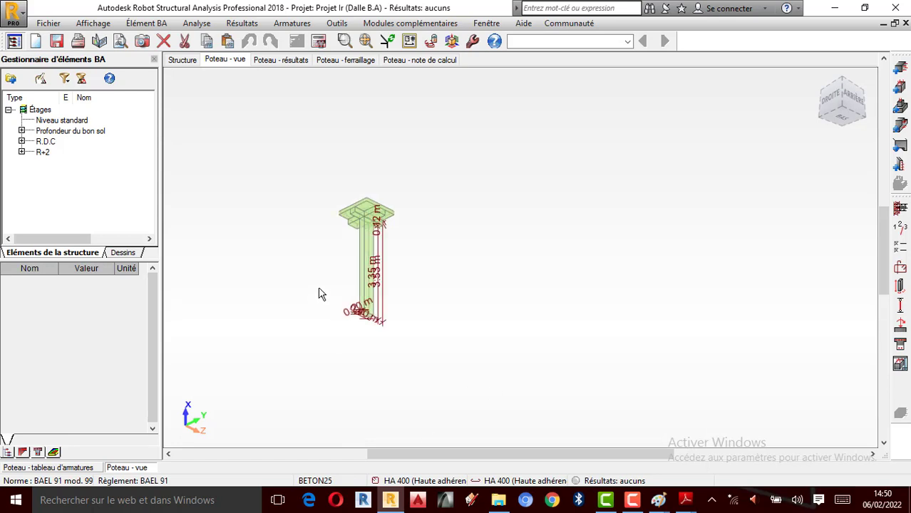
{"action": "scroll", "coordinate": [329, 271], "scroll_direction": "up", "scroll_amount": 3}
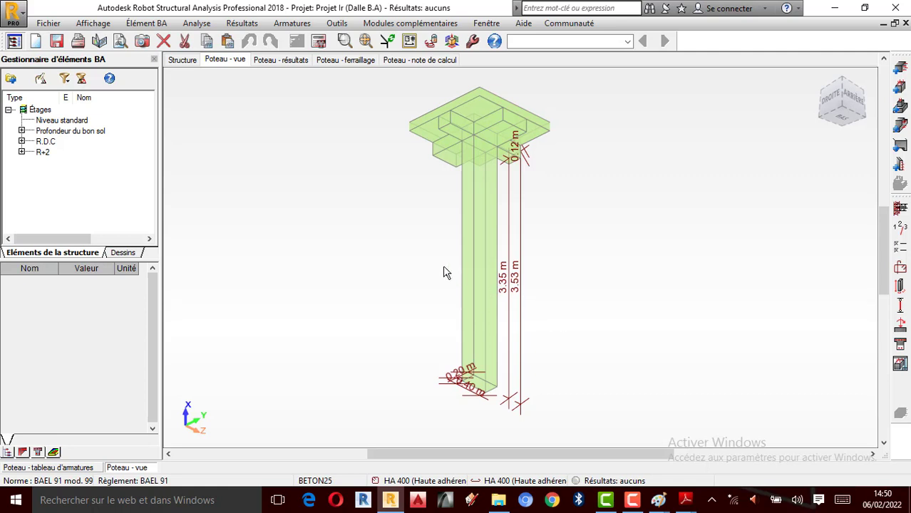
{"action": "scroll", "coordinate": [434, 265], "scroll_direction": "up", "scroll_amount": 1}
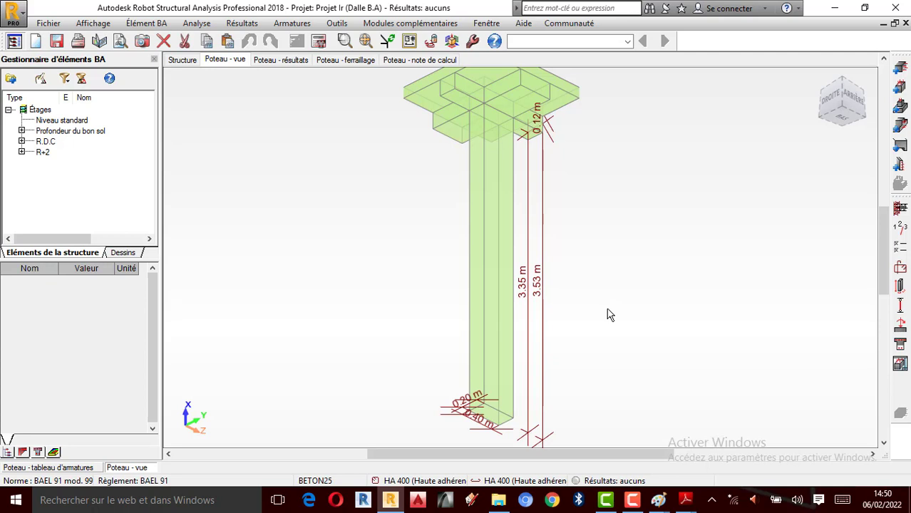
{"action": "scroll", "coordinate": [620, 355], "scroll_direction": "down", "scroll_amount": 1}
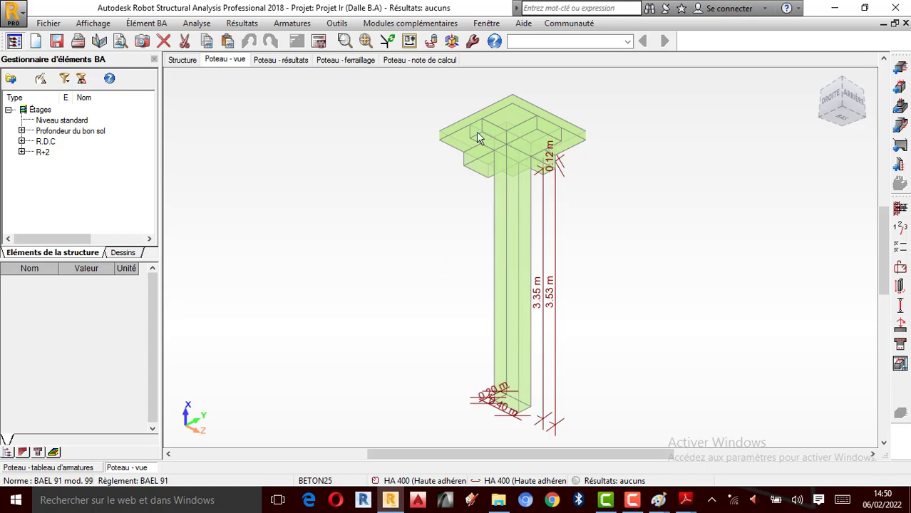
{"action": "scroll", "coordinate": [564, 257], "scroll_direction": "up", "scroll_amount": 1}
{"action": "scroll", "coordinate": [510, 237], "scroll_direction": "down", "scroll_amount": 1}
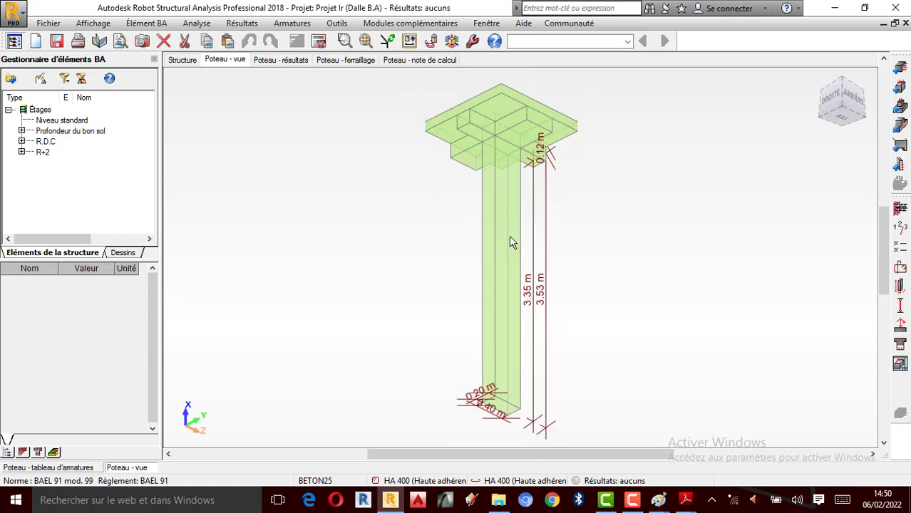
{"action": "scroll", "coordinate": [504, 169], "scroll_direction": "down", "scroll_amount": 1}
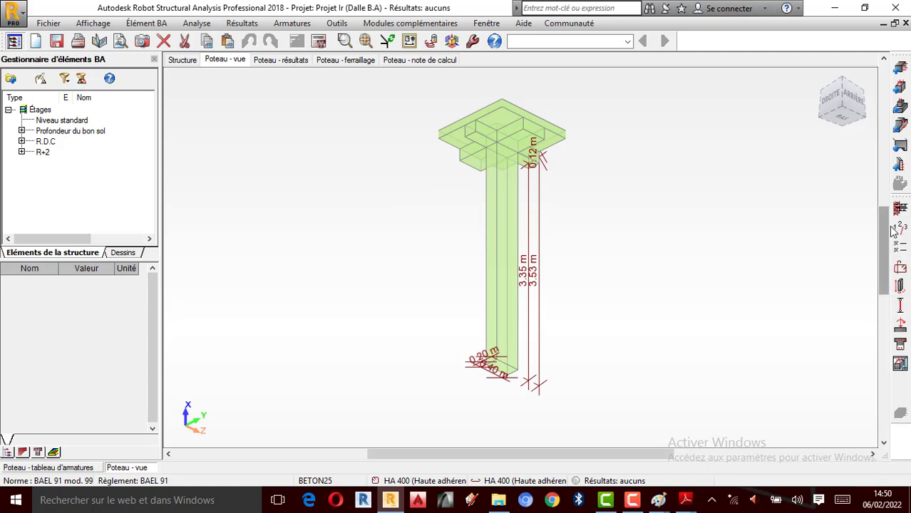
- Define the column's buckling model without translation in directions Y and Z, using the end-support case with k = 0.70, and apply it
{"action": "left_click", "coordinate": [900, 308]}
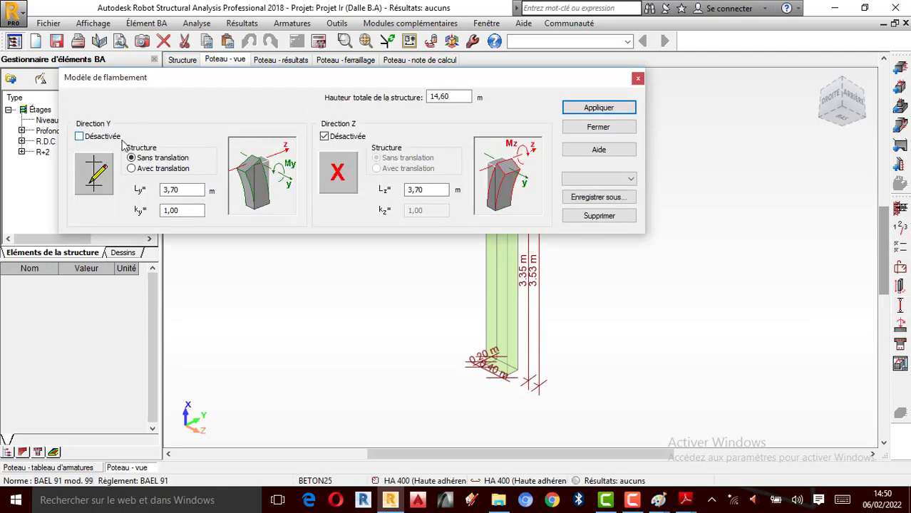
{"action": "left_click", "coordinate": [100, 173]}
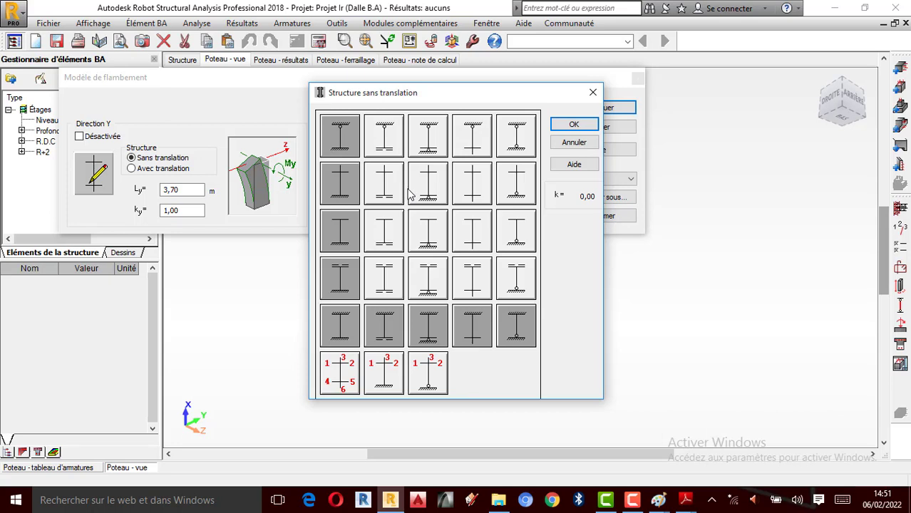
{"action": "left_click", "coordinate": [341, 148]}
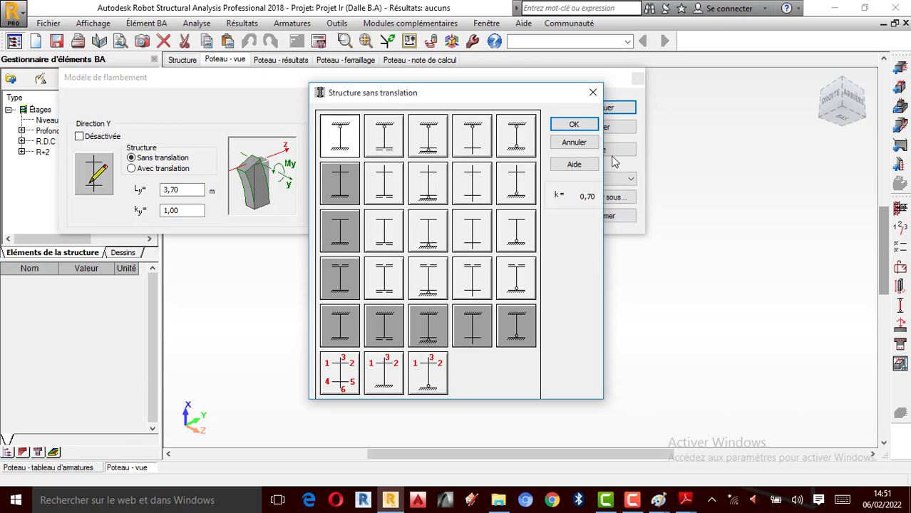
{"action": "left_click", "coordinate": [576, 126]}
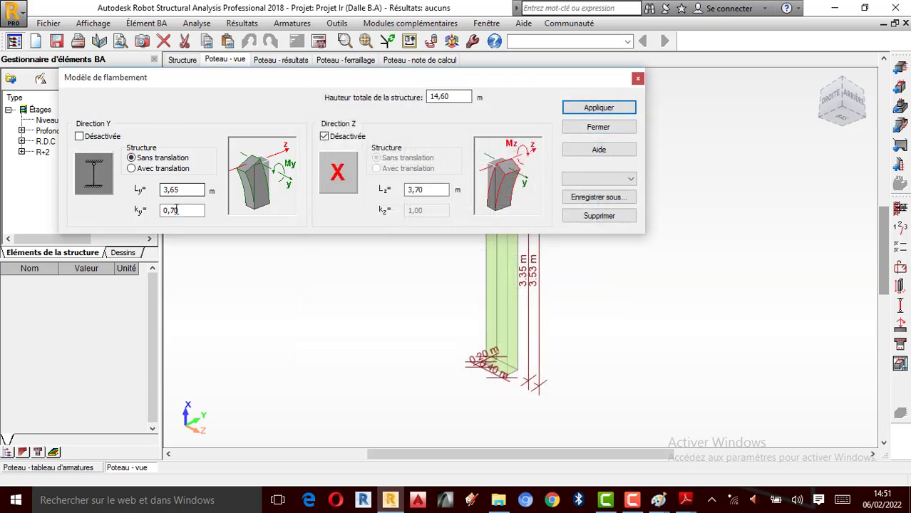
{"action": "left_click", "coordinate": [344, 174]}
{"action": "left_click", "coordinate": [347, 147]}
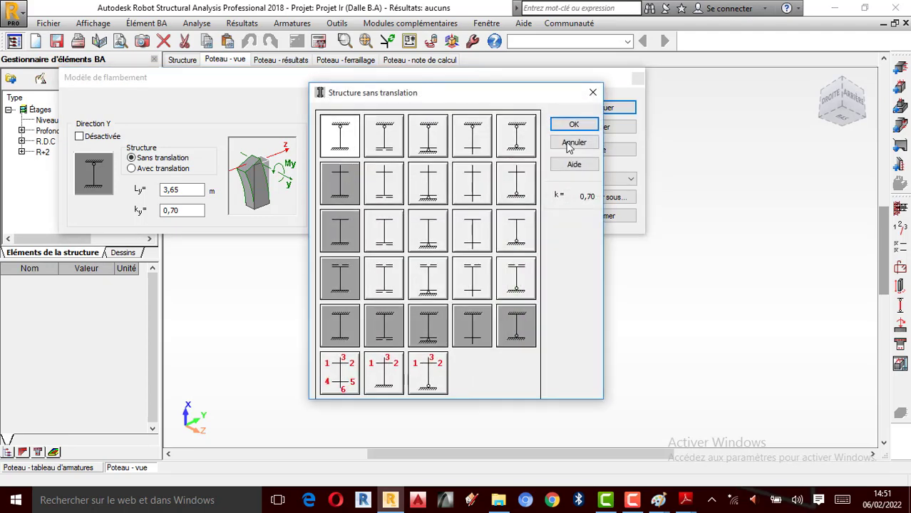
{"action": "left_click", "coordinate": [575, 125]}
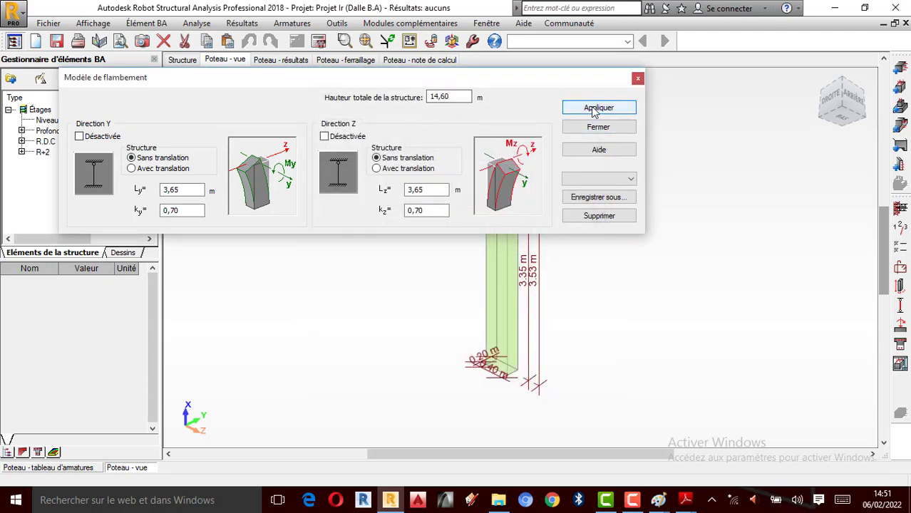
{"action": "left_click", "coordinate": [598, 107]}
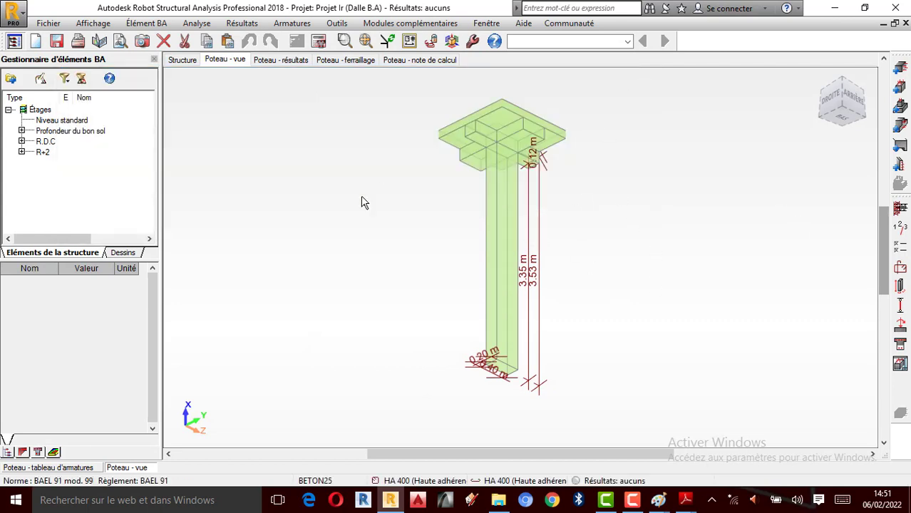
- Accept the storey parameters with low-severity cracking (peu préjudiciable), and keep h, b and D fixed in the calculation options' geometry optimisation
{"action": "left_click", "coordinate": [905, 228]}
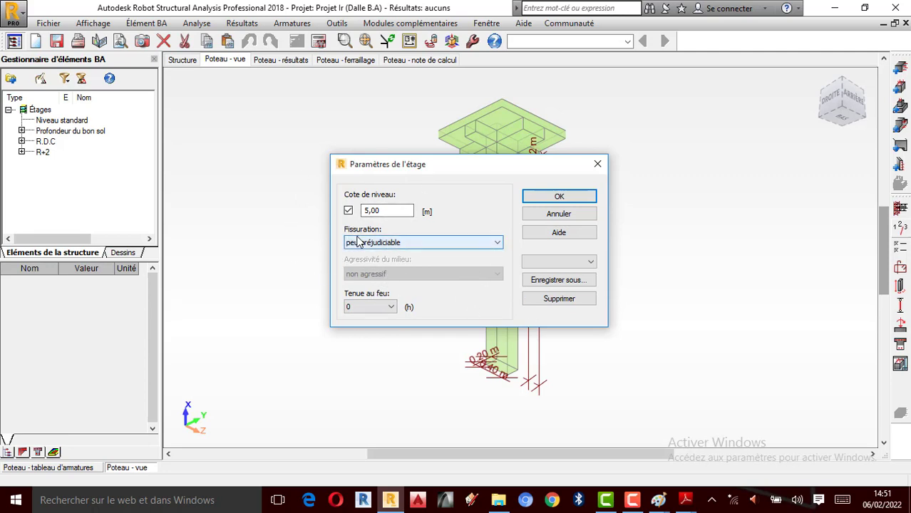
{"action": "left_click", "coordinate": [558, 195]}
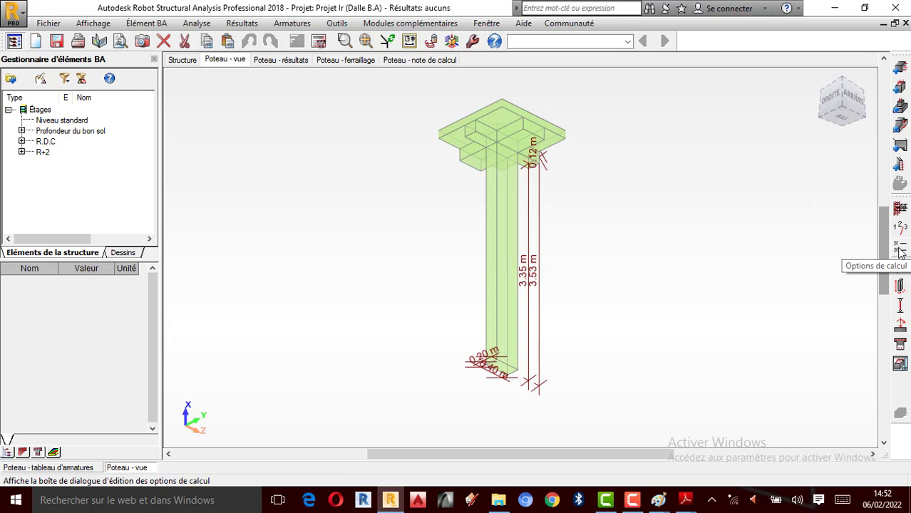
{"action": "left_click", "coordinate": [899, 251]}
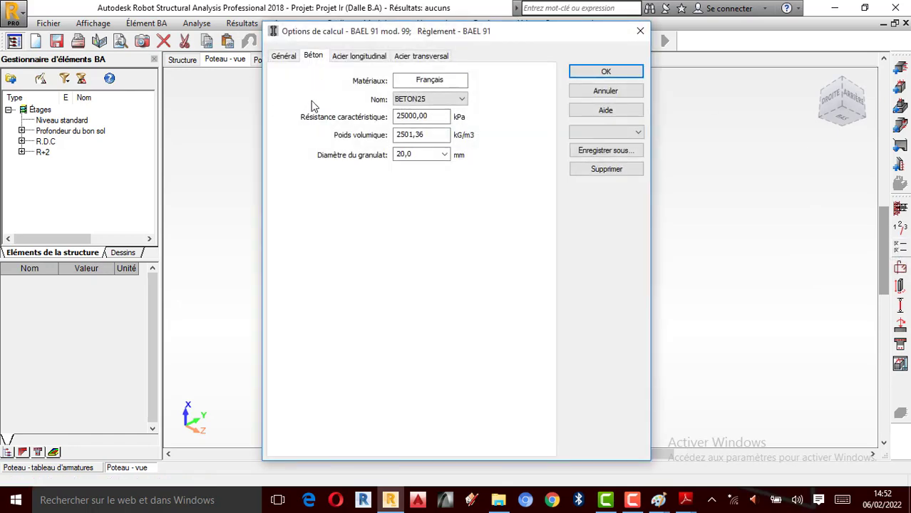
{"action": "left_click", "coordinate": [280, 57]}
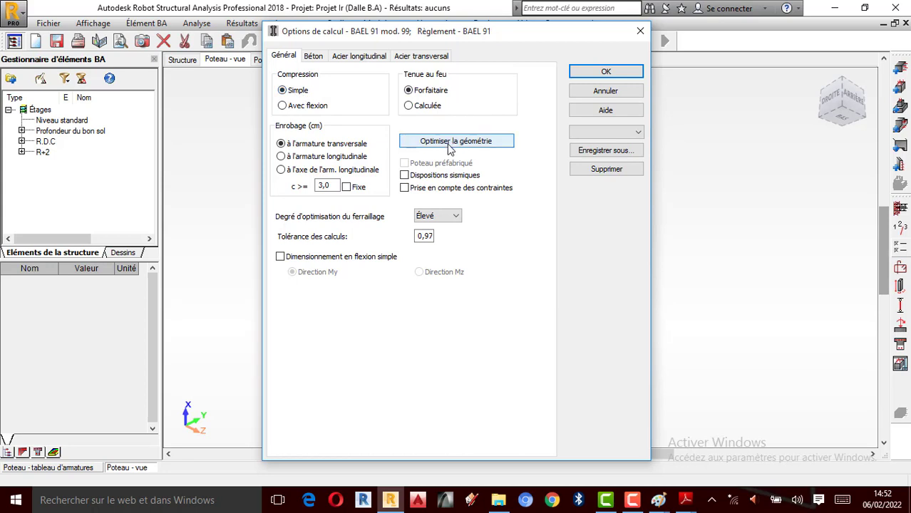
{"action": "left_click", "coordinate": [450, 141]}
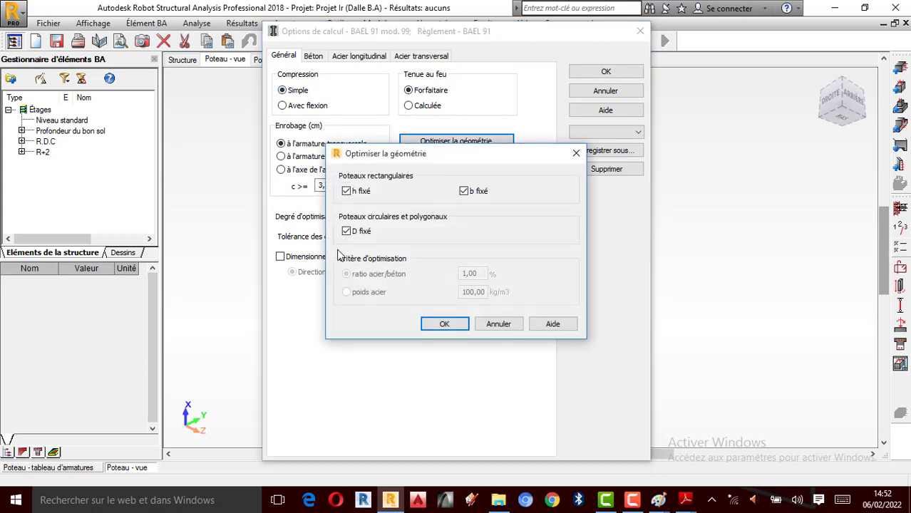
{"action": "left_click", "coordinate": [432, 322]}
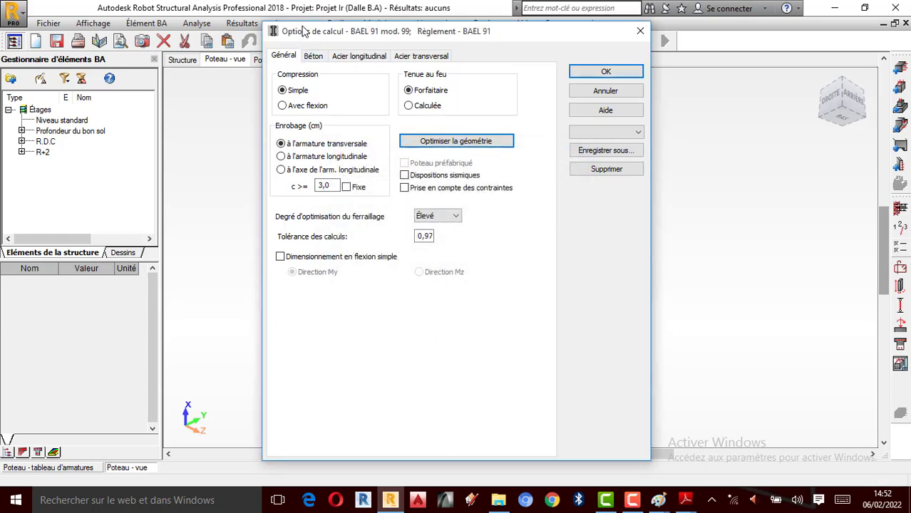
- Set the aggregate diameter of the BETON25 concrete to 14 mm in the calculation options
{"action": "left_click", "coordinate": [313, 56]}
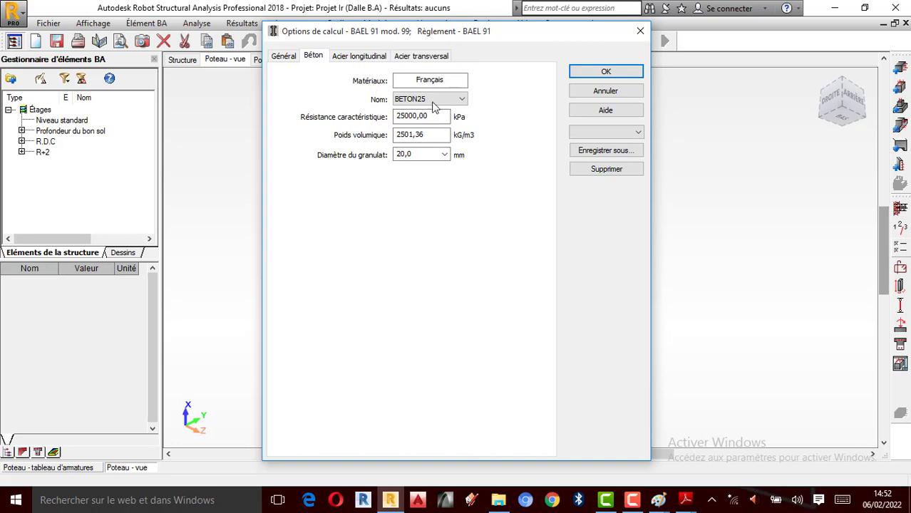
{"action": "left_click", "coordinate": [431, 99]}
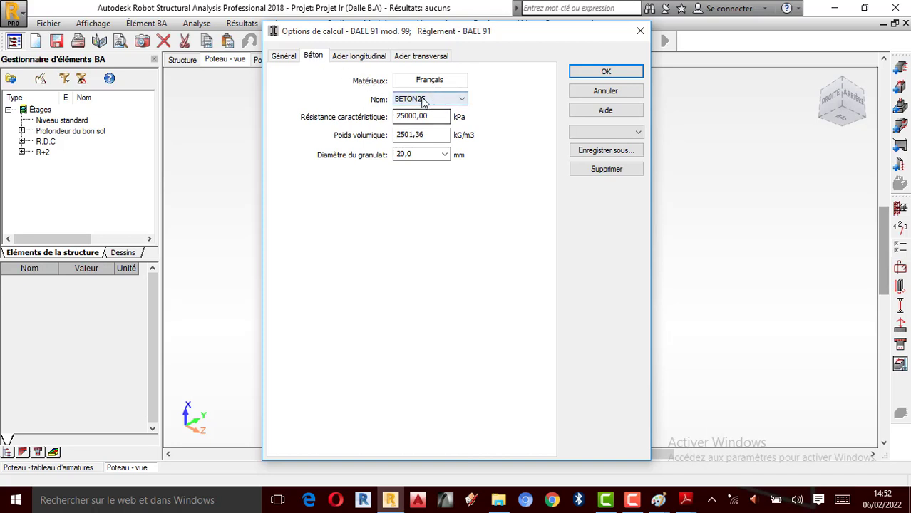
{"action": "left_click", "coordinate": [422, 100]}
{"action": "left_click", "coordinate": [417, 128]}
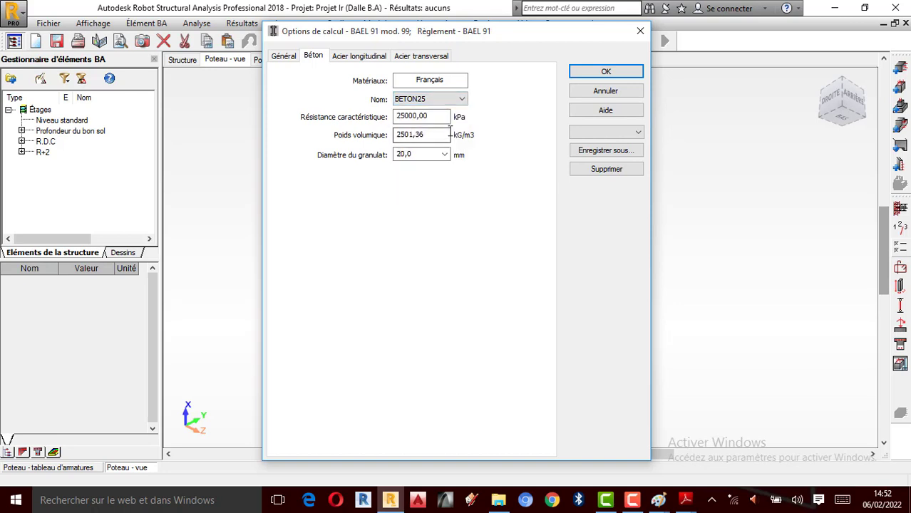
{"action": "double_click", "coordinate": [418, 138]}
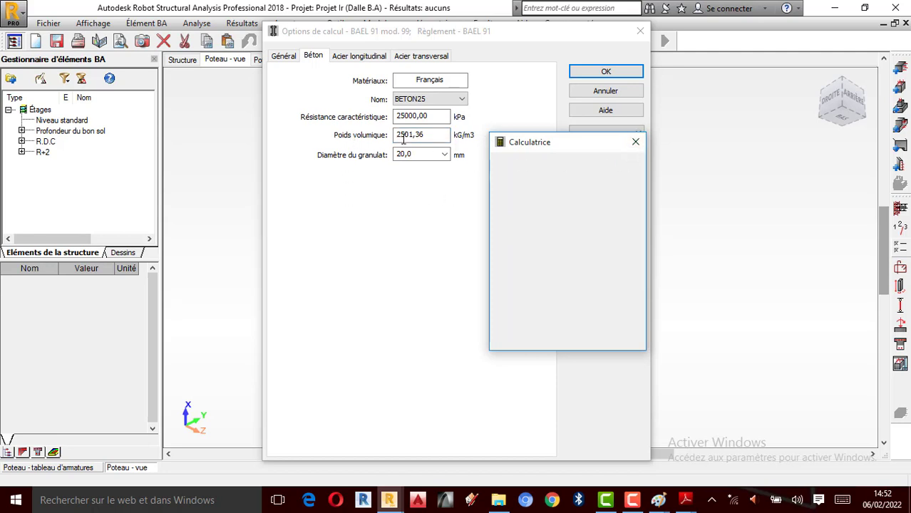
{"action": "left_click", "coordinate": [443, 155]}
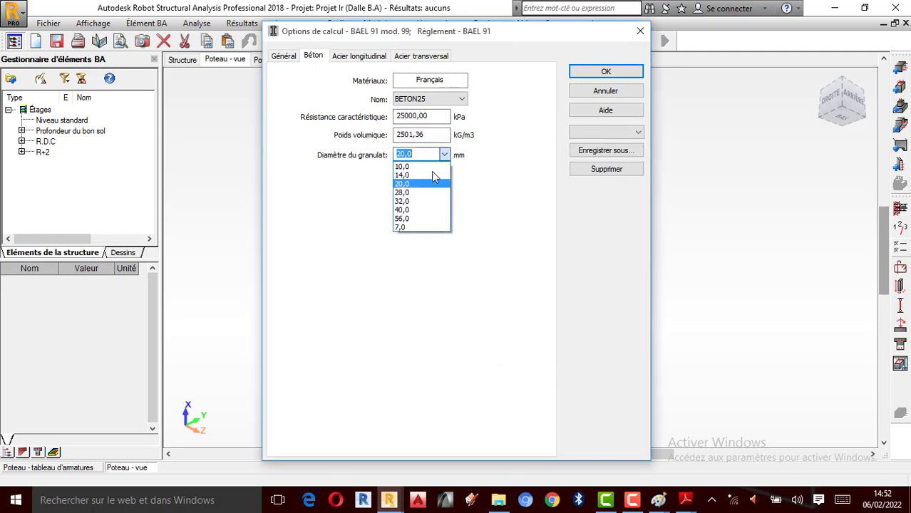
{"action": "left_click", "coordinate": [402, 175]}
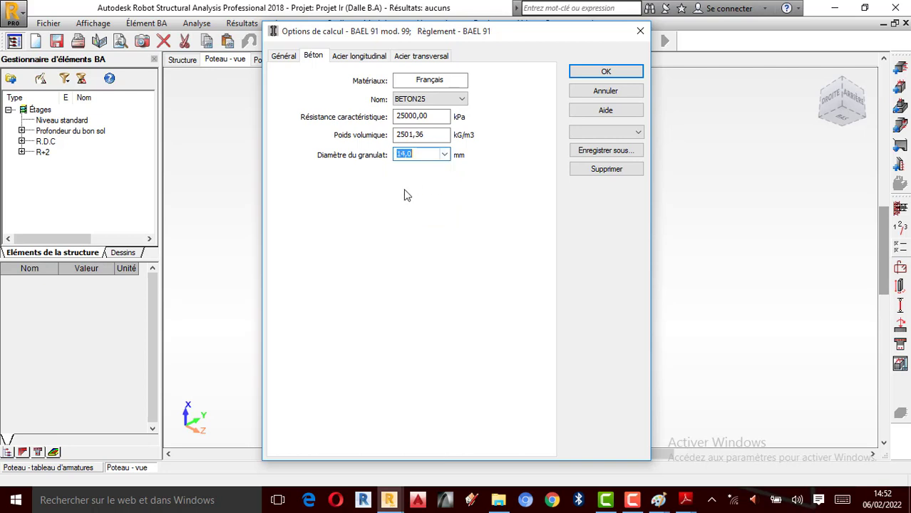
- Allow the 12, 14 and 16 mm HA 400 bars for the longitudinal reinforcement
{"action": "left_click", "coordinate": [363, 57]}
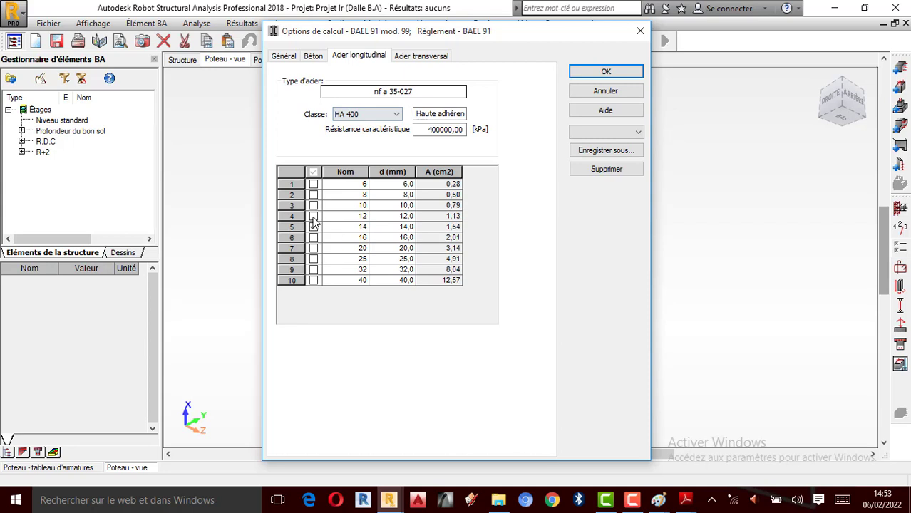
{"action": "left_click", "coordinate": [314, 217]}
{"action": "left_click", "coordinate": [313, 228]}
{"action": "left_click", "coordinate": [313, 227]}
{"action": "left_click", "coordinate": [313, 238]}
- Allow 10 and 12 mm bars alongside the 6 and 8 mm ones for the transverse reinforcement, and confirm the calculation options
{"action": "left_click", "coordinate": [421, 55]}
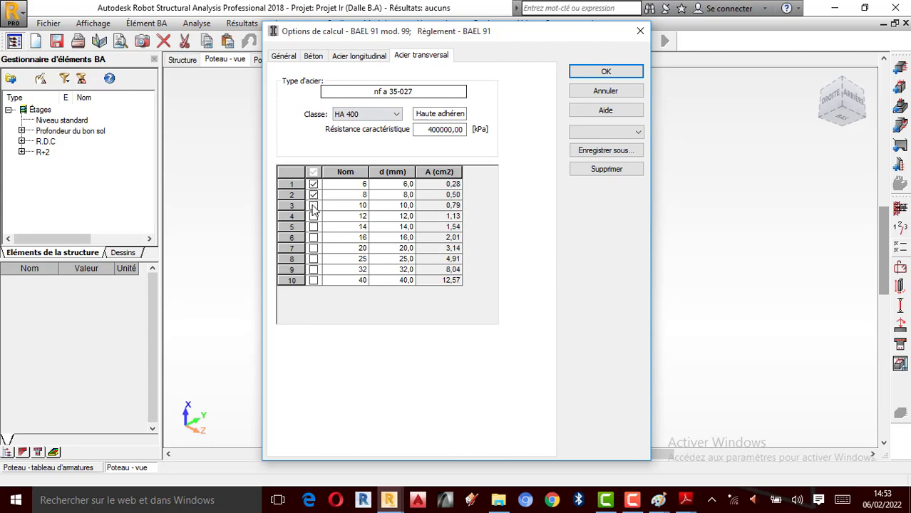
{"action": "left_click", "coordinate": [314, 204]}
{"action": "left_click", "coordinate": [314, 216]}
{"action": "left_click", "coordinate": [592, 72]}
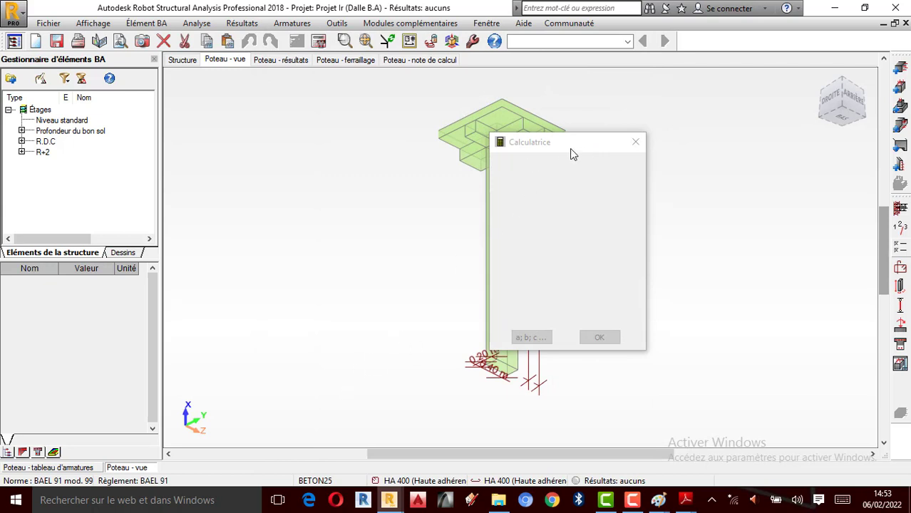
- Open the column's reinforcement layout and examine the corner-bar diameter choices, then the transverse-bar and construction-bar settings
{"action": "scroll", "coordinate": [315, 205], "scroll_direction": "down", "scroll_amount": 3}
{"action": "scroll", "coordinate": [349, 199], "scroll_direction": "up", "scroll_amount": 1}
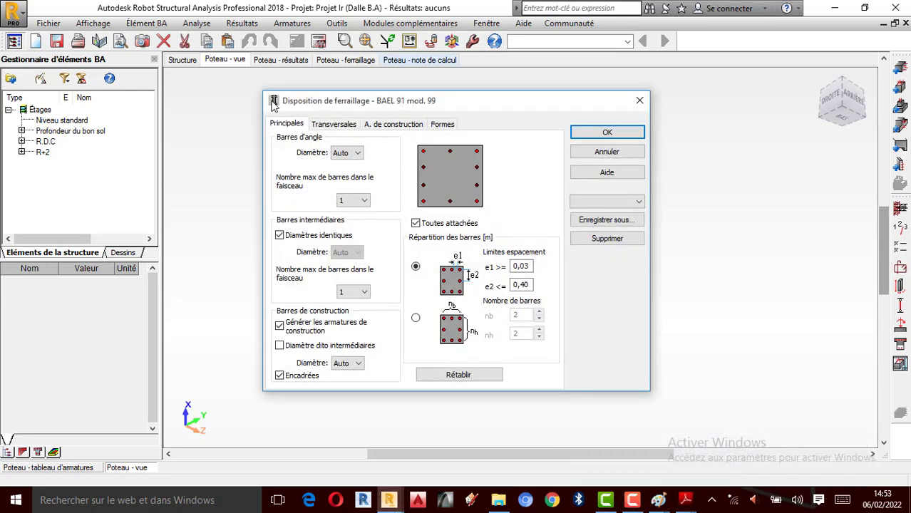
{"action": "left_click", "coordinate": [347, 152]}
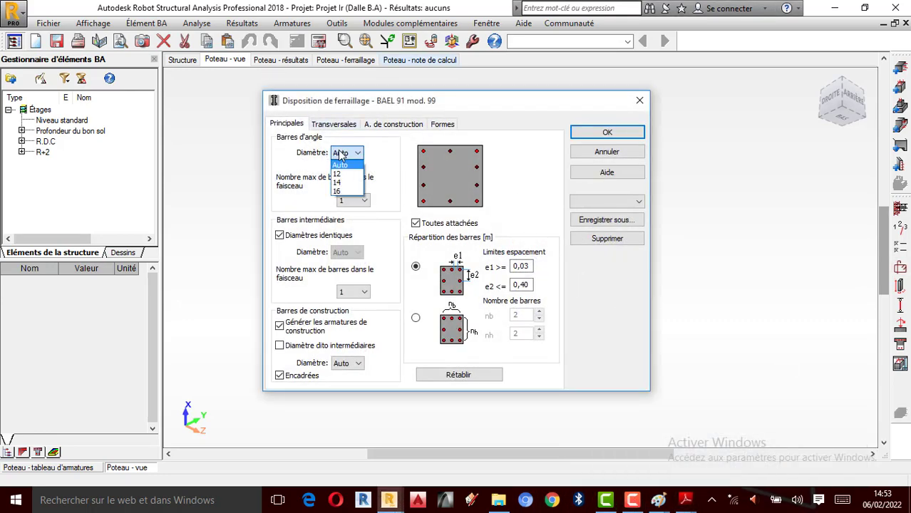
{"action": "left_click", "coordinate": [388, 184]}
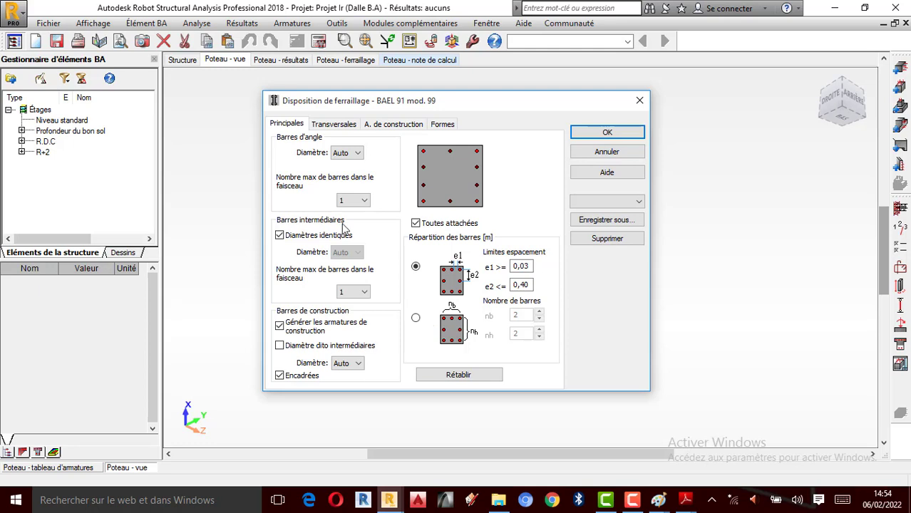
{"action": "left_click", "coordinate": [336, 126]}
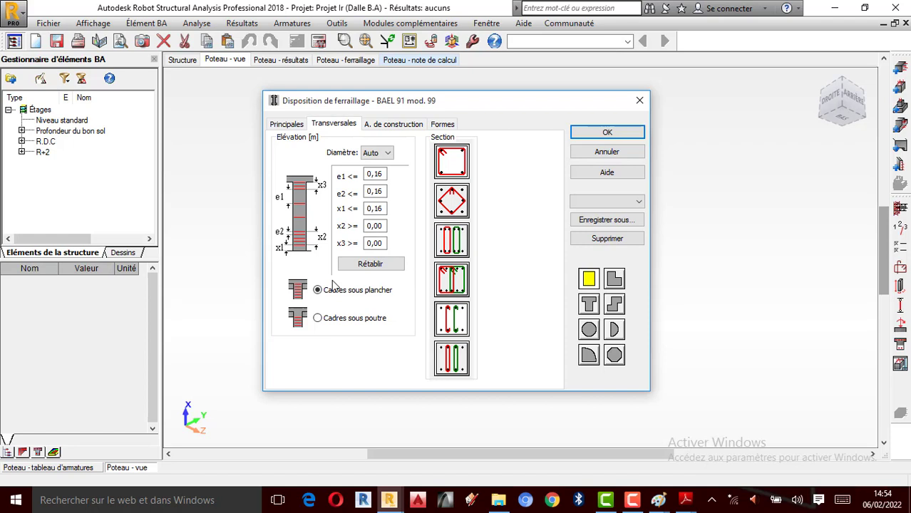
{"action": "left_click", "coordinate": [388, 126]}
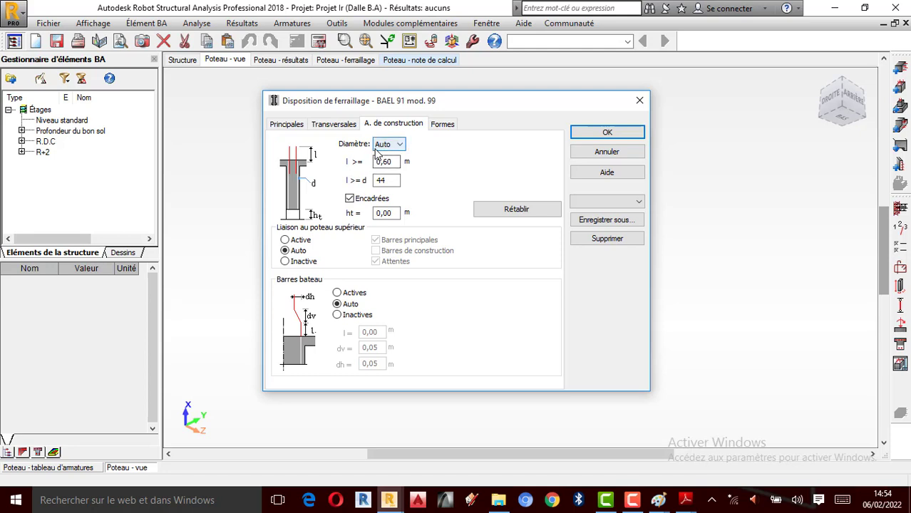
- Search Windows for "cal" and open the Calculatrice app
{"action": "left_click", "coordinate": [229, 500]}
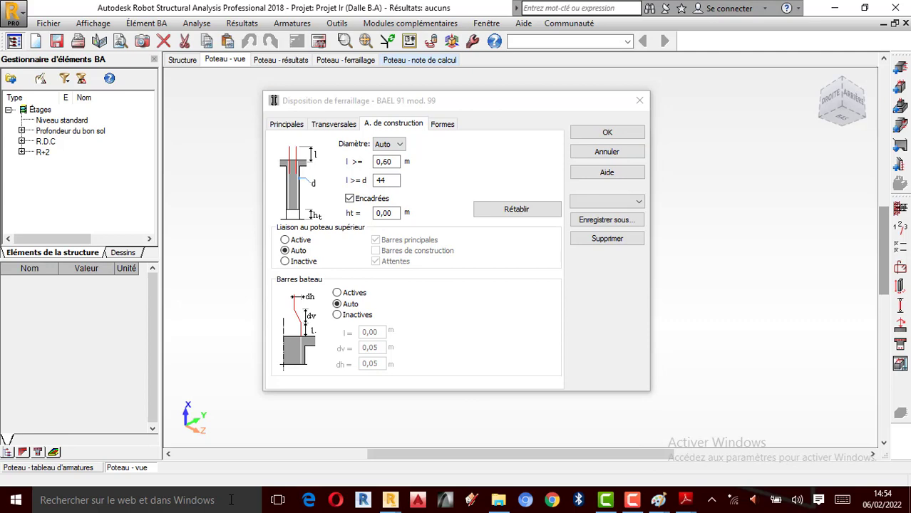
{"action": "type", "text": "c"}
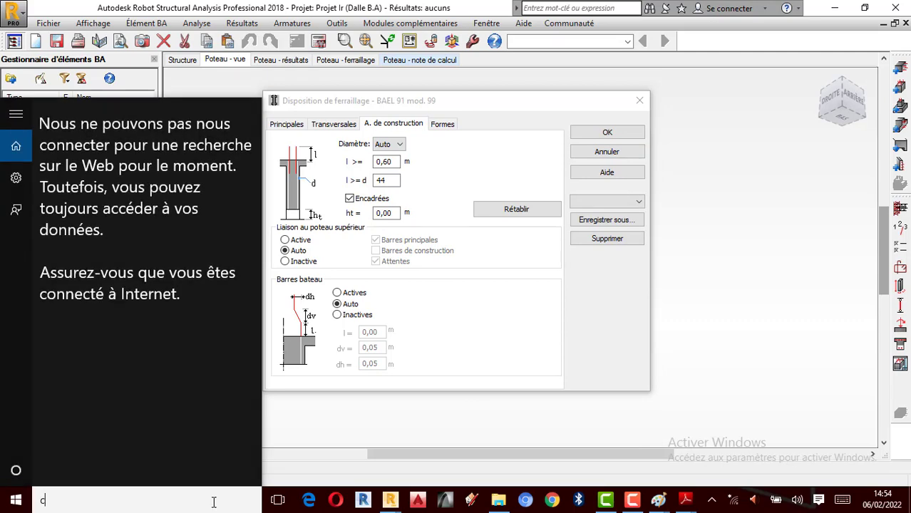
{"action": "type", "text": "al"}
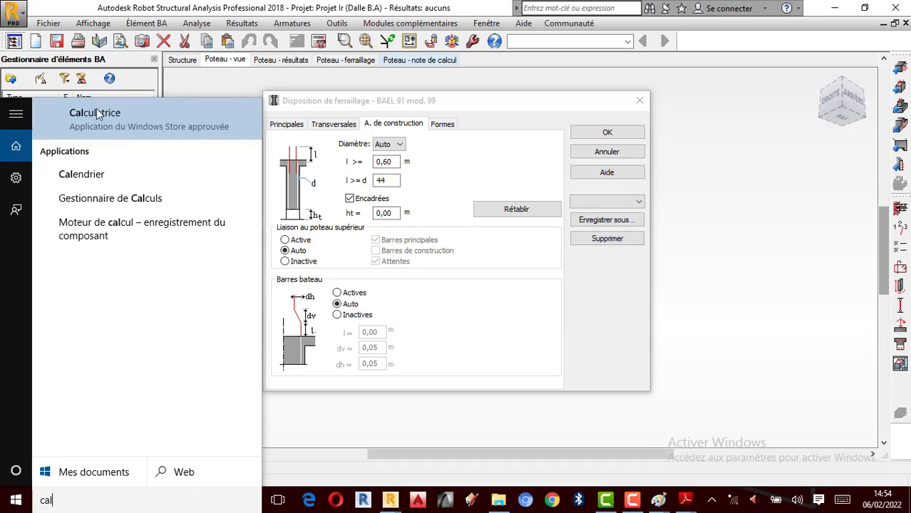
{"action": "left_click", "coordinate": [213, 139]}
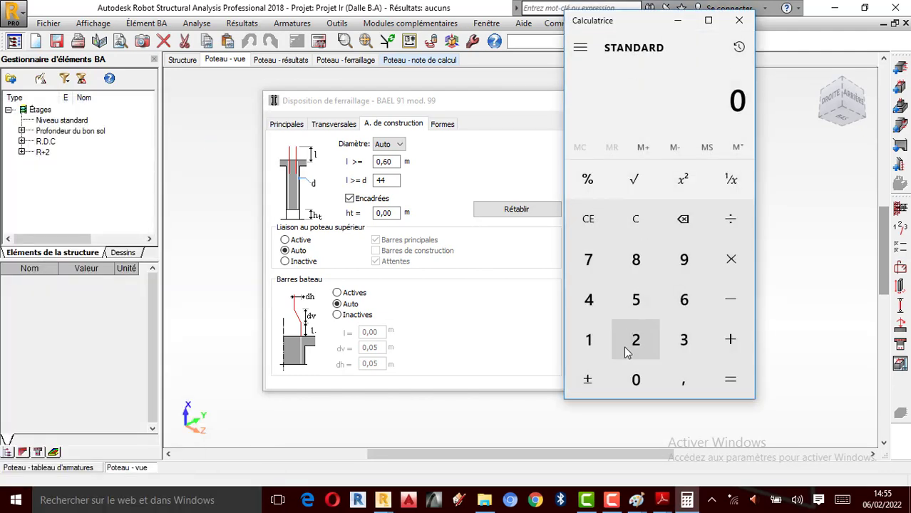
- Calculate the bar length for a 0,012 m diameter multiplied by 44
{"action": "left_click", "coordinate": [683, 384]}
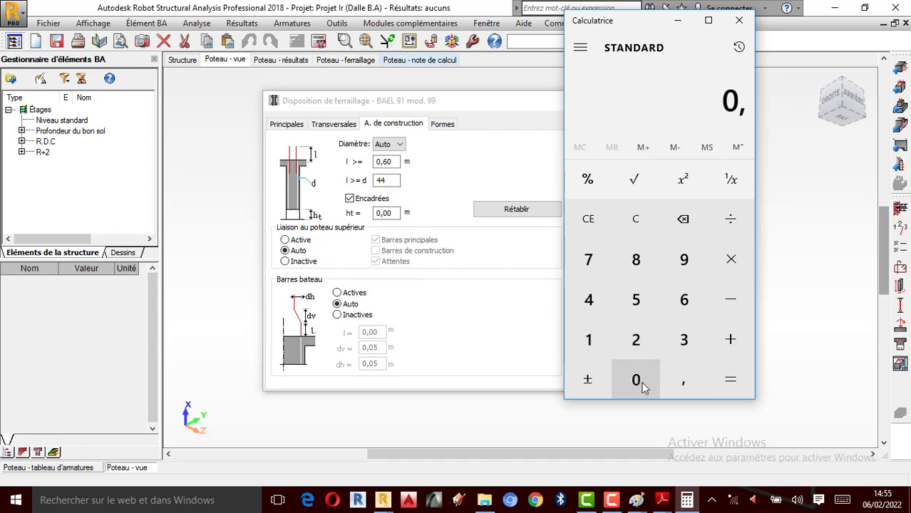
{"action": "left_click", "coordinate": [641, 385]}
{"action": "left_click", "coordinate": [588, 340]}
{"action": "left_click", "coordinate": [637, 342]}
{"action": "left_click", "coordinate": [732, 261]}
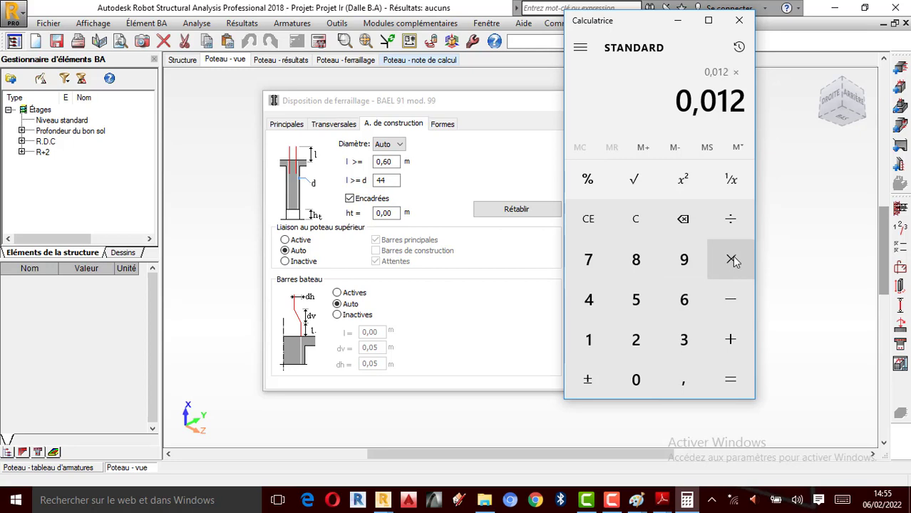
{"action": "double_click", "coordinate": [588, 299]}
{"action": "left_click", "coordinate": [731, 380]}
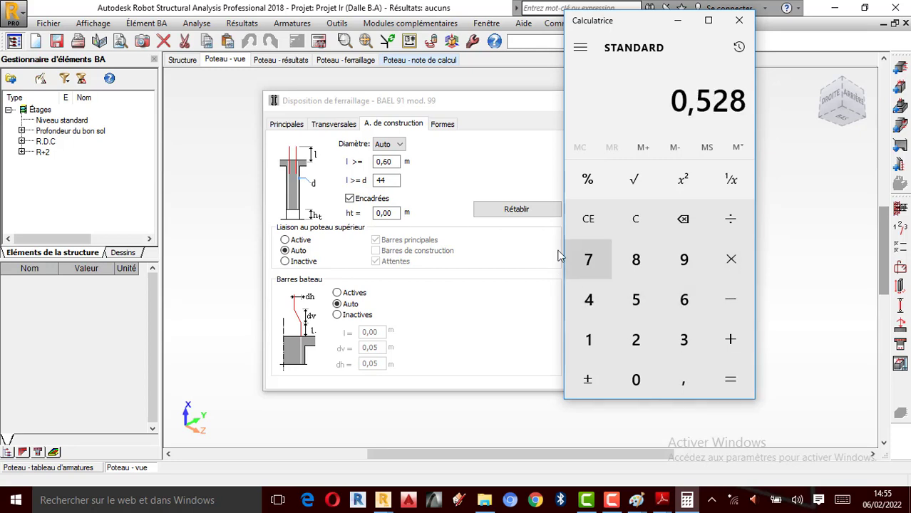
- Set the construction bars' minimum length l to 0,60 m, give the principal longitudinal bars a -90,0° left hook, and confirm the reinforcement layout
{"action": "left_click", "coordinate": [396, 162]}
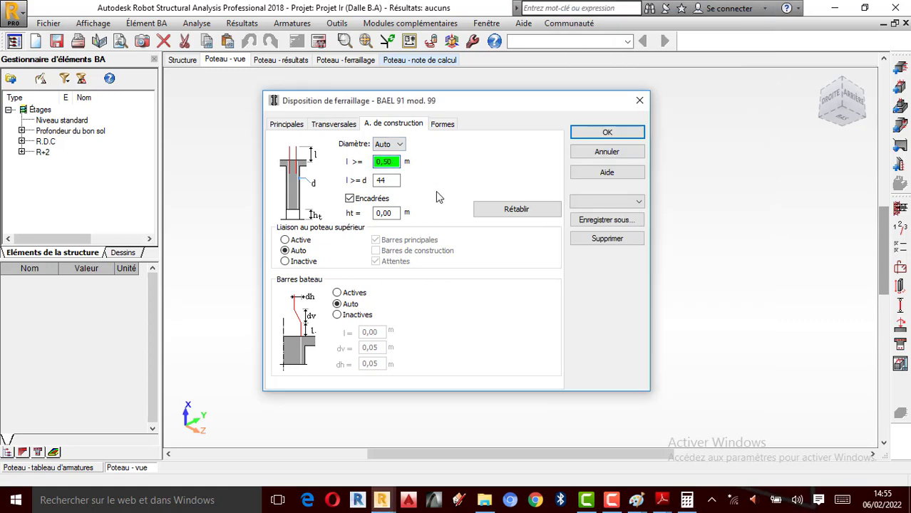
{"action": "type", "text": "0,60"}
{"action": "left_click", "coordinate": [443, 128]}
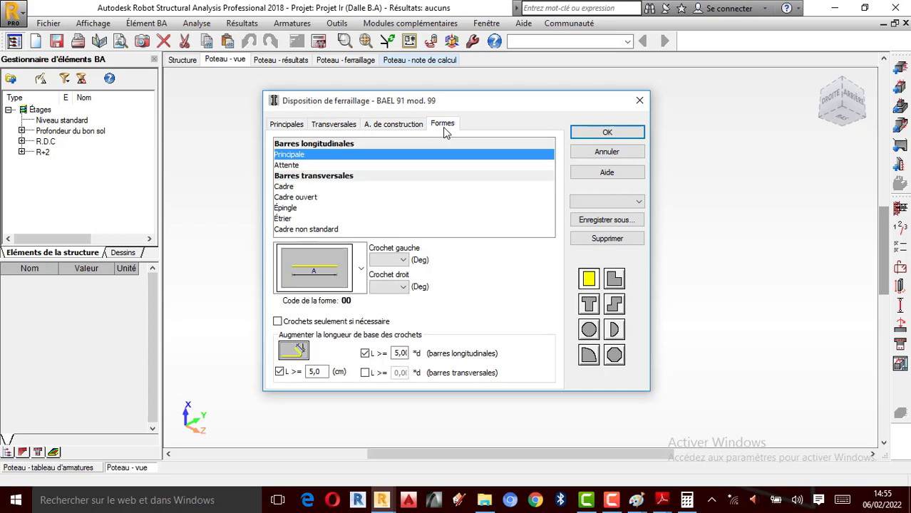
{"action": "left_click", "coordinate": [399, 265]}
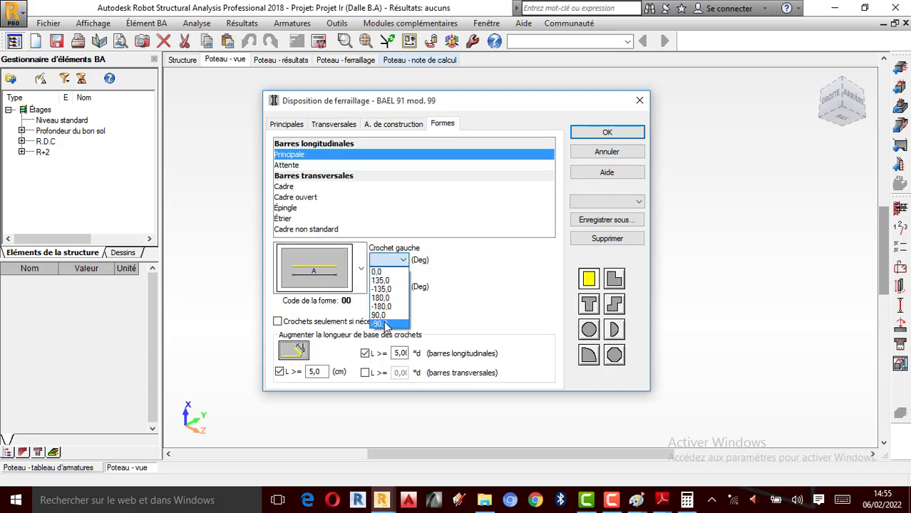
{"action": "left_click", "coordinate": [385, 324]}
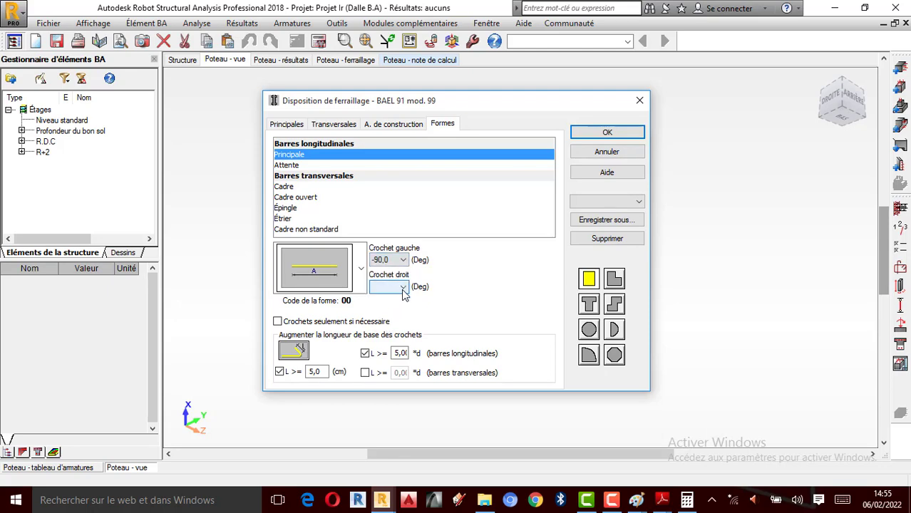
{"action": "left_click", "coordinate": [606, 132]}
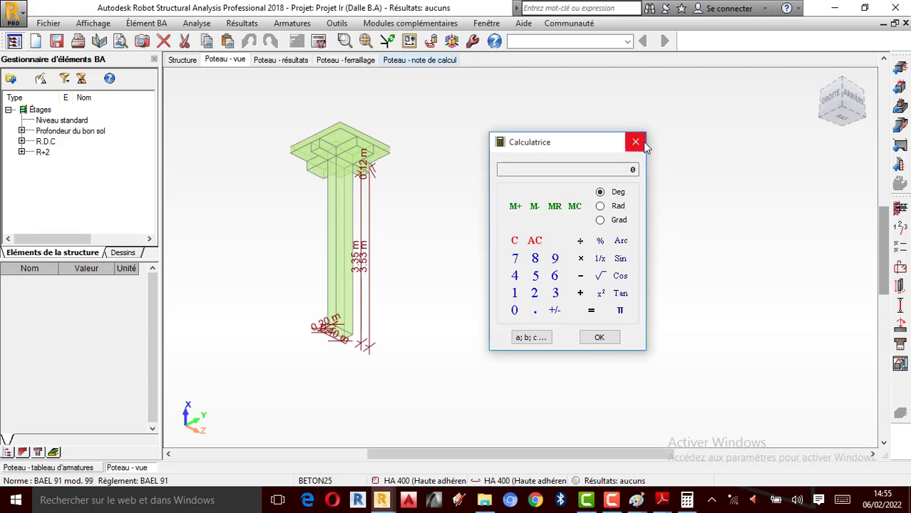
- Open the column's geometry definition and its load table for review, and close both
{"action": "left_click", "coordinate": [900, 286]}
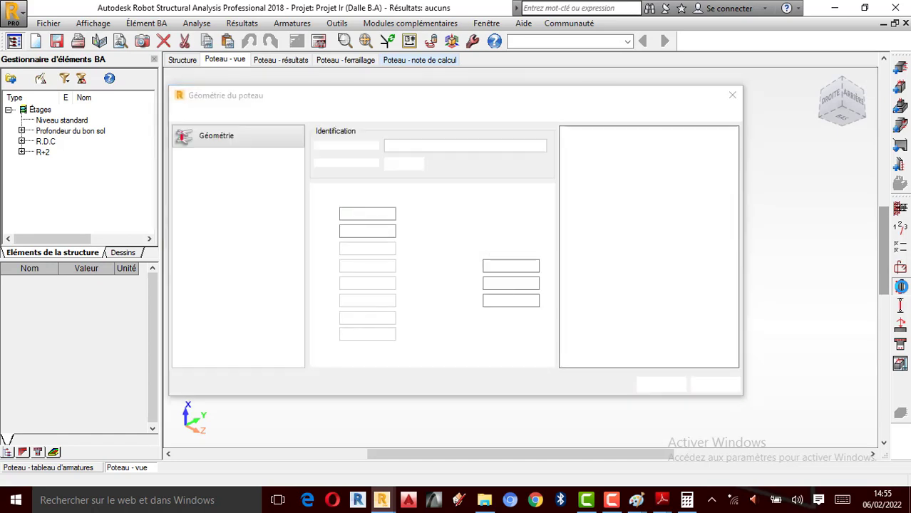
{"action": "left_click", "coordinate": [733, 97]}
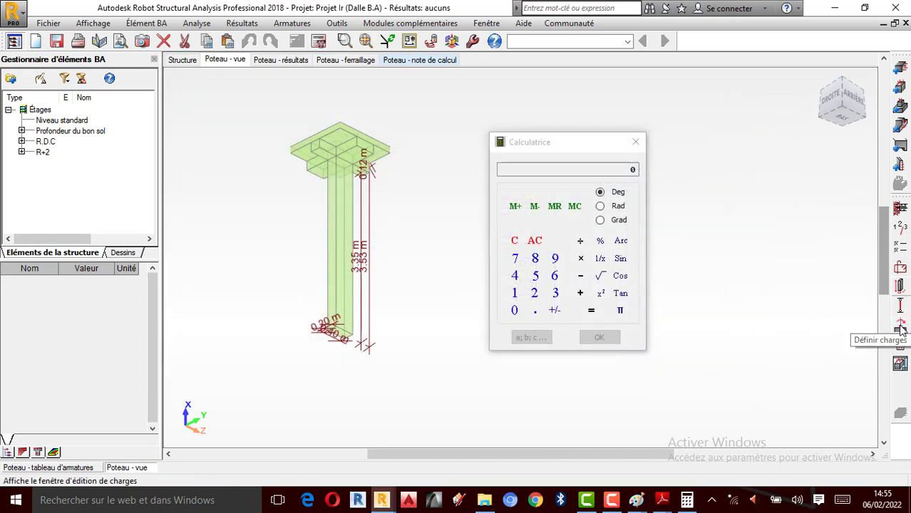
{"action": "left_click", "coordinate": [900, 328]}
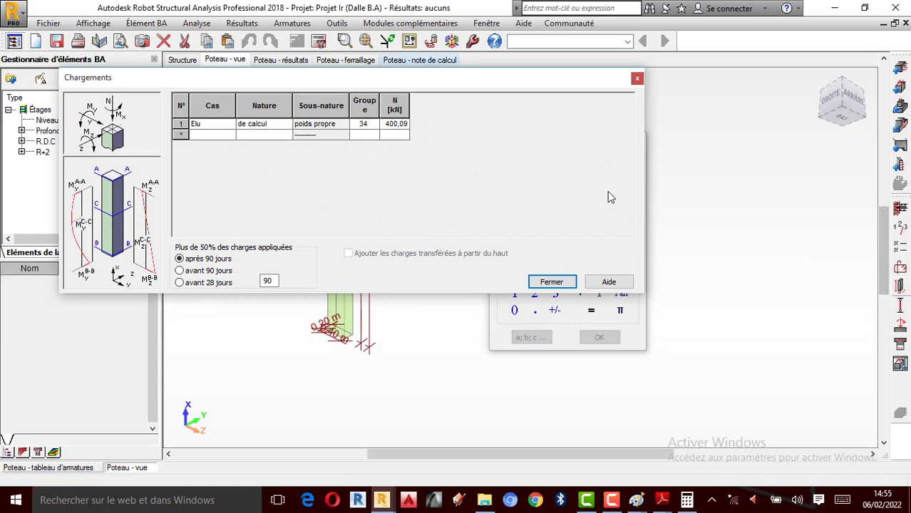
{"action": "left_click", "coordinate": [635, 79]}
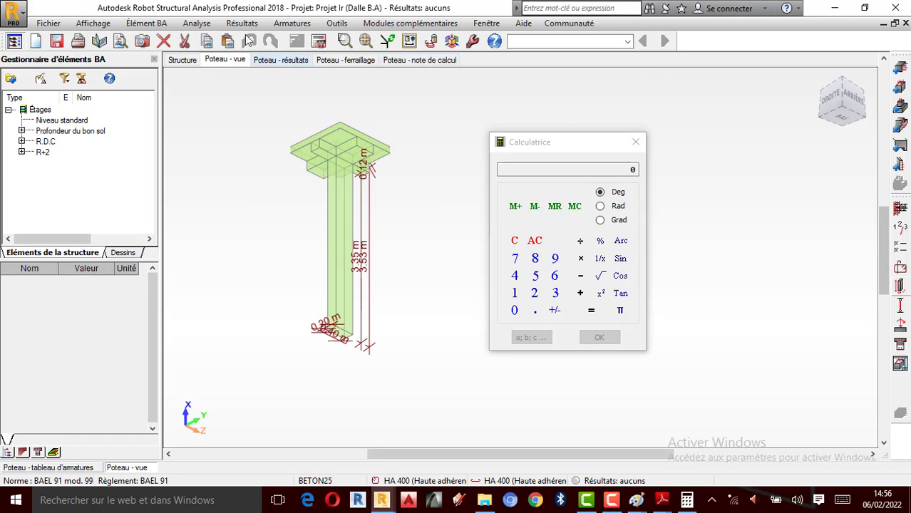
- In the drawing parameters, include number and diameter (Nombre + diamètre), length (Longueur) and spacing (Espacement) in the bar description
{"action": "left_click", "coordinate": [203, 27]}
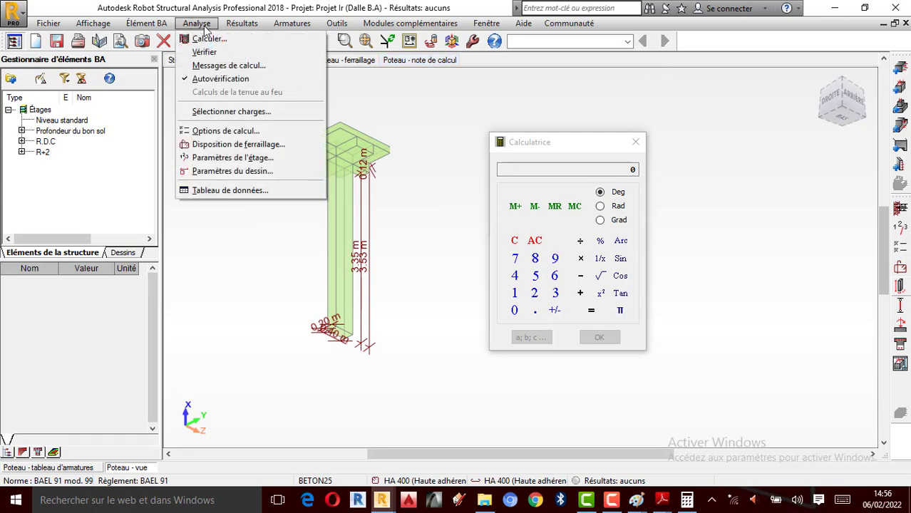
{"action": "left_click", "coordinate": [232, 171]}
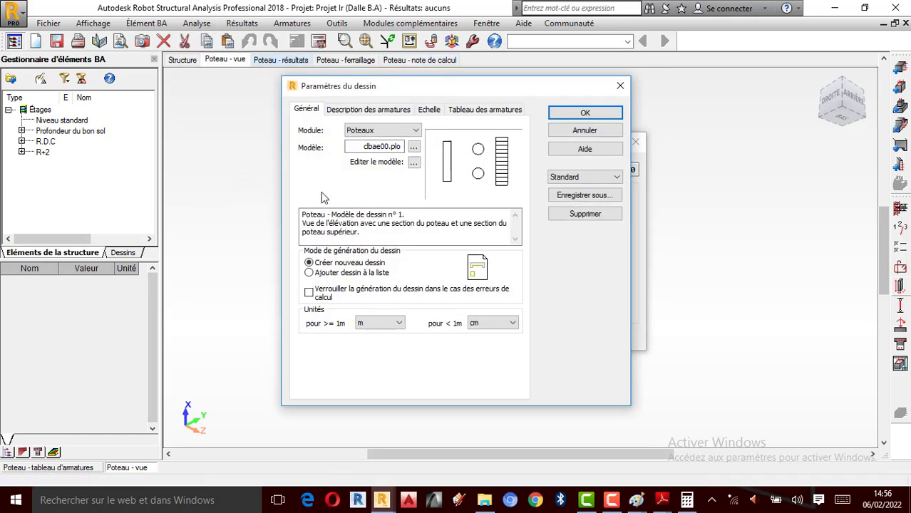
{"action": "left_click", "coordinate": [339, 110]}
{"action": "left_click", "coordinate": [330, 164]}
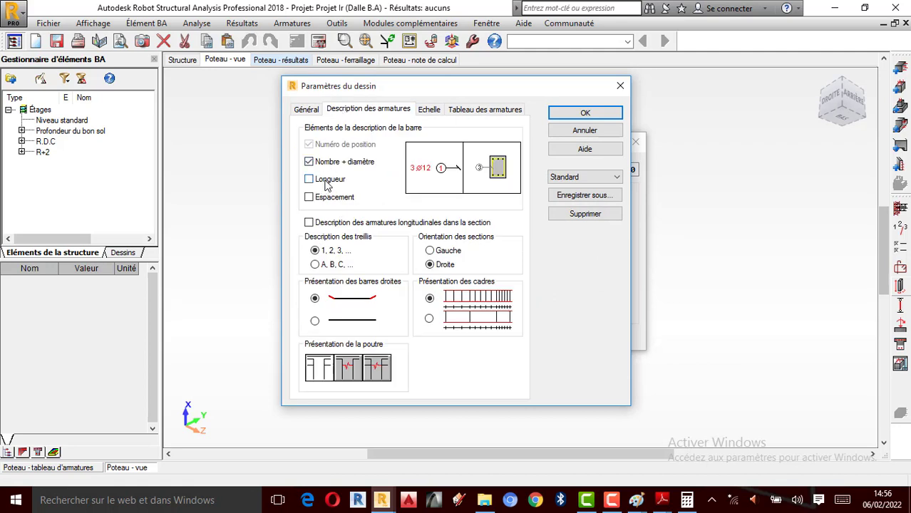
{"action": "left_click", "coordinate": [328, 182]}
{"action": "left_click", "coordinate": [327, 198]}
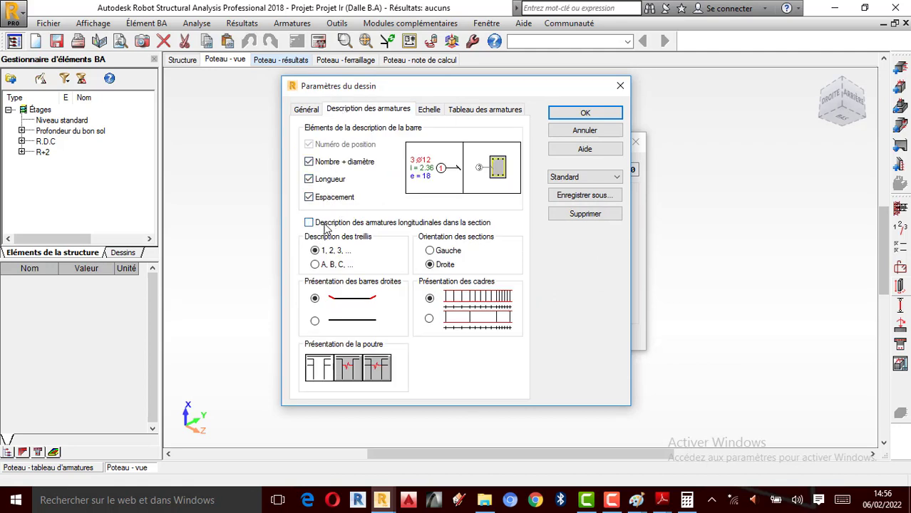
- Add the number of pieces (Nombre de pièces) and steel type (Type d'acier) to the reinforcement table, and confirm the drawing parameters
{"action": "left_click", "coordinate": [465, 113]}
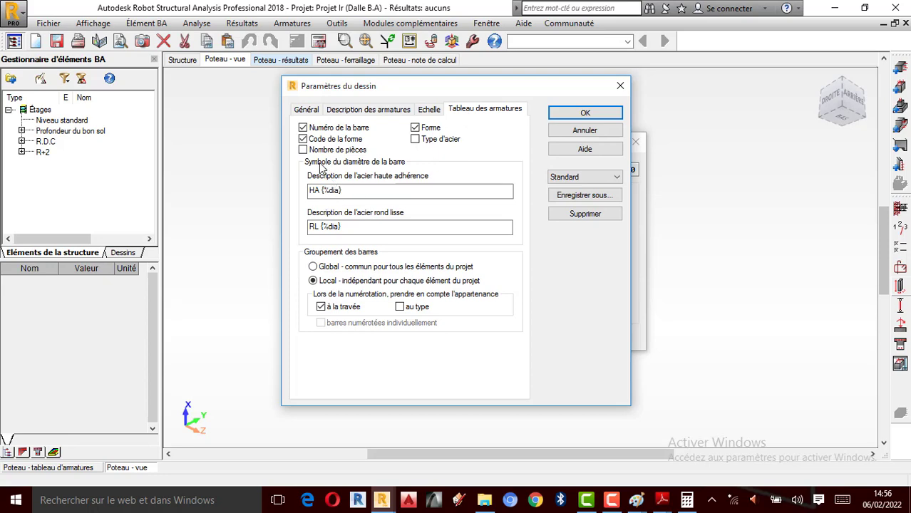
{"action": "left_click", "coordinate": [443, 141]}
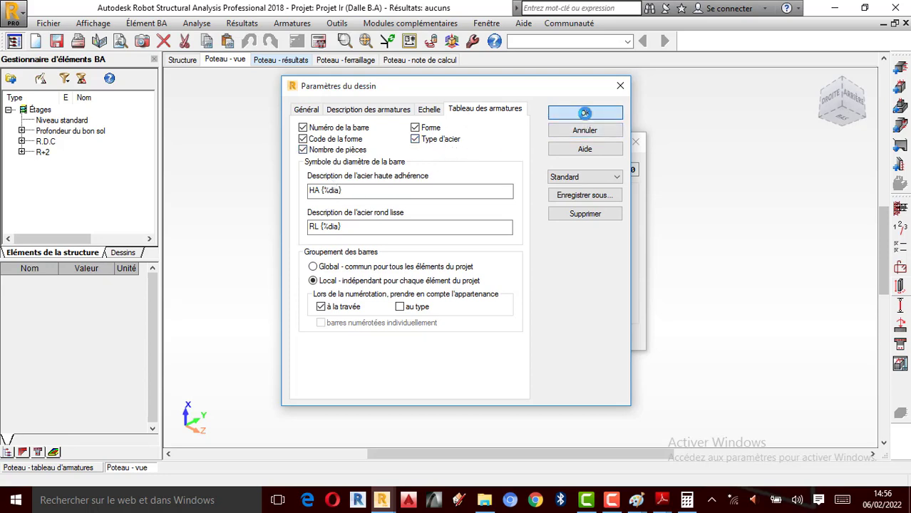
{"action": "left_click", "coordinate": [585, 113]}
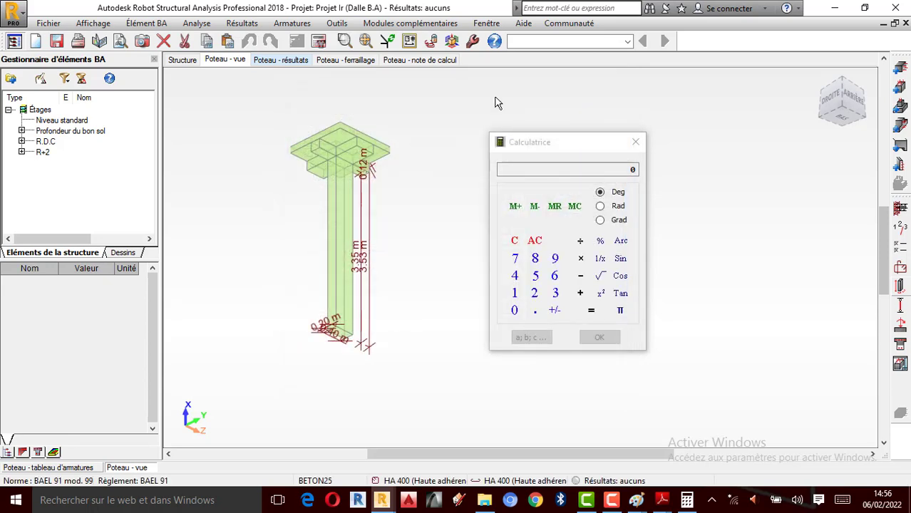
- Calculate the column's reinforcement, and run the calculation again with drawings generated for the calculated elements
{"action": "left_click", "coordinate": [318, 40]}
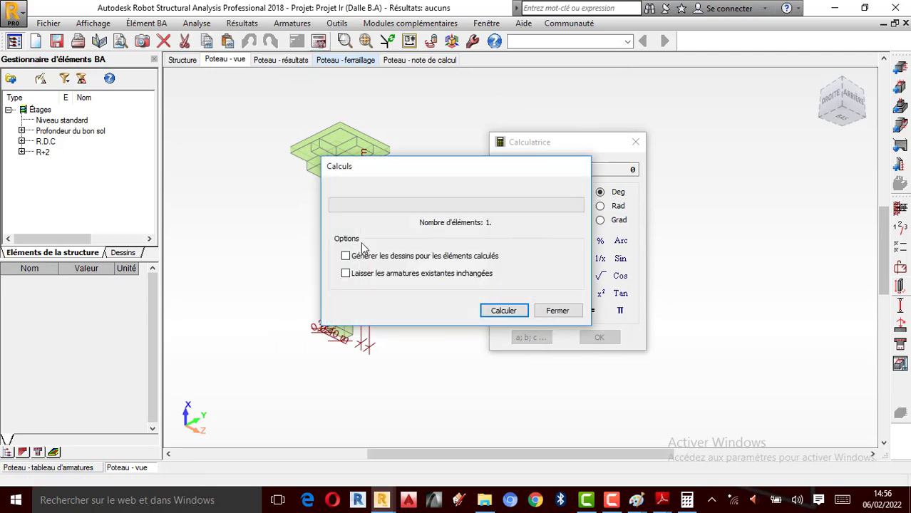
{"action": "left_click", "coordinate": [350, 260]}
{"action": "left_click", "coordinate": [502, 310]}
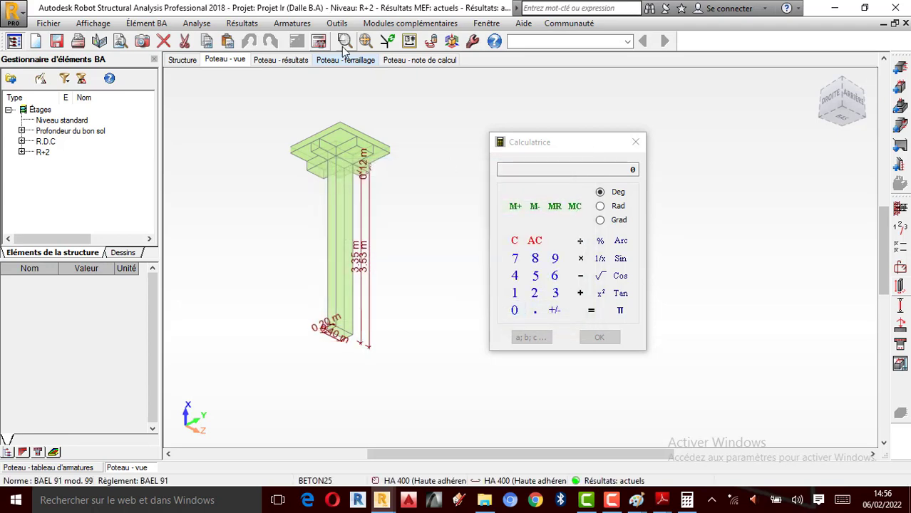
{"action": "left_click", "coordinate": [319, 42]}
{"action": "left_click", "coordinate": [356, 256]}
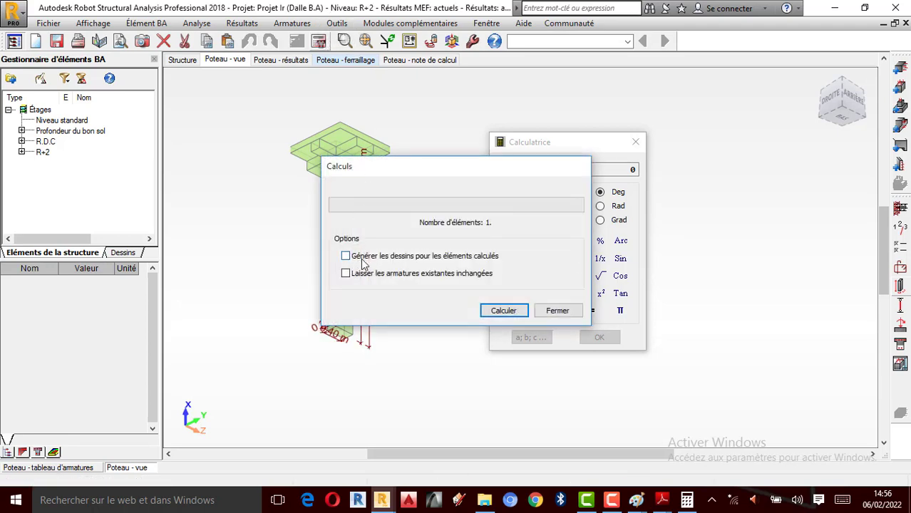
{"action": "left_click", "coordinate": [503, 310]}
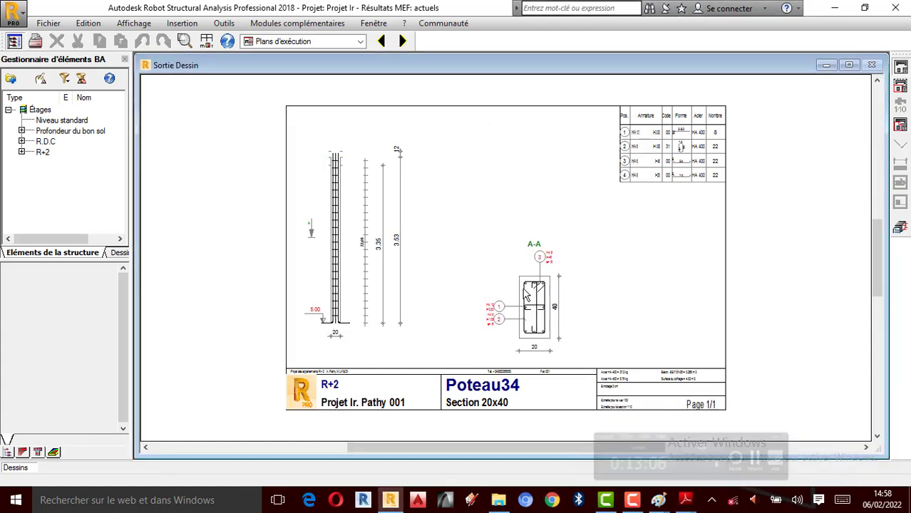
- Inspect section A-A and the overall sheet of the Poteau34 execution drawing, and return to the column's reinforcement module
{"action": "scroll", "coordinate": [527, 296], "scroll_direction": "up", "scroll_amount": 4}
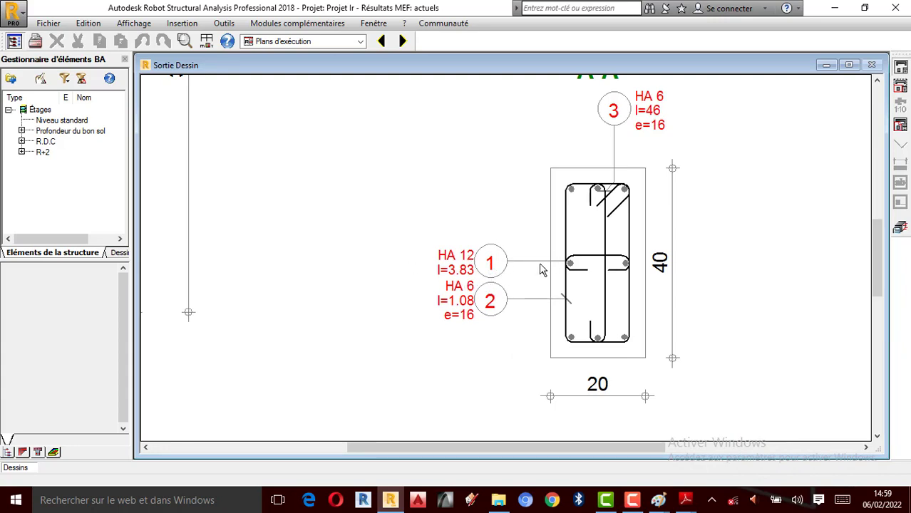
{"action": "scroll", "coordinate": [520, 271], "scroll_direction": "down", "scroll_amount": 2}
{"action": "scroll", "coordinate": [415, 252], "scroll_direction": "down", "scroll_amount": 2}
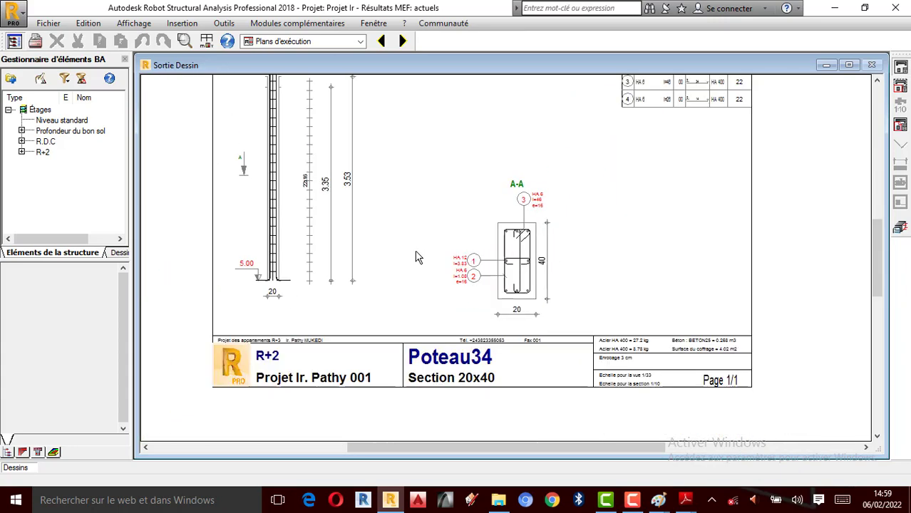
{"action": "left_click", "coordinate": [901, 229]}
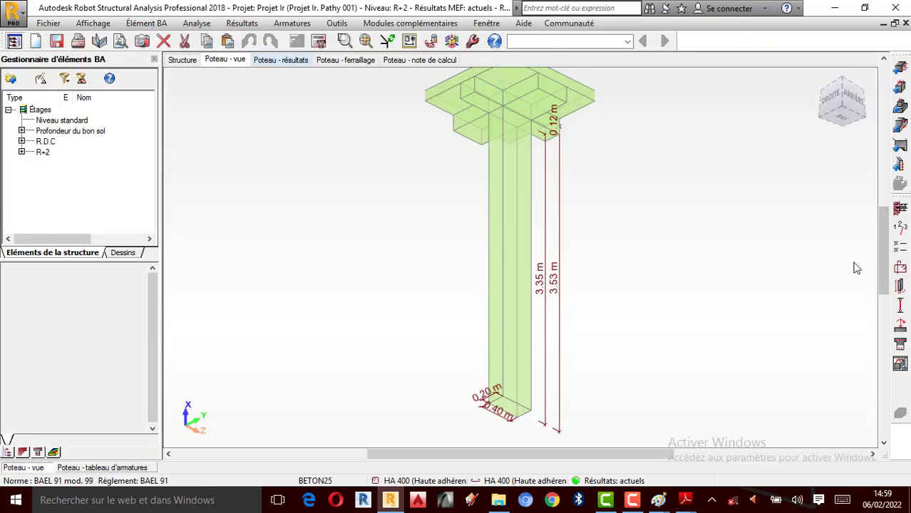
- Review the column's results, and set compression to include bending (Avec flexion) in the general calculation options
{"action": "left_click", "coordinate": [282, 61]}
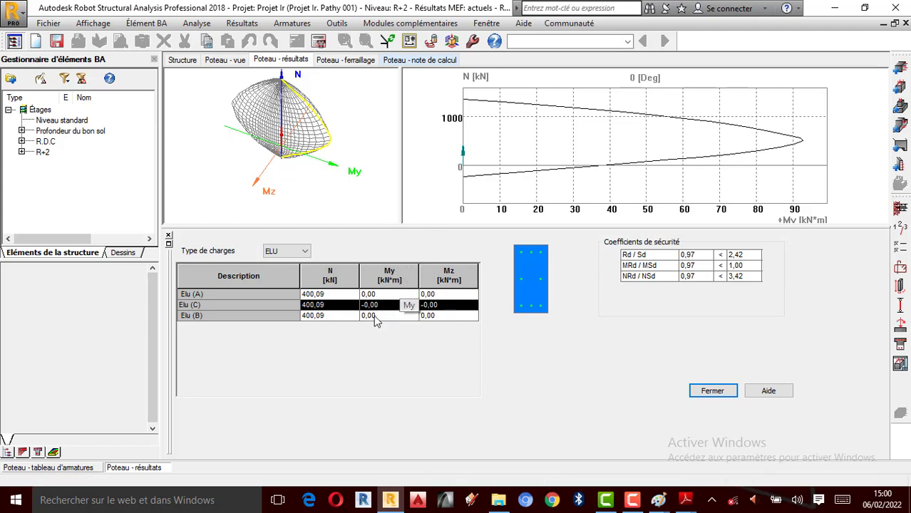
{"action": "left_click", "coordinate": [898, 253]}
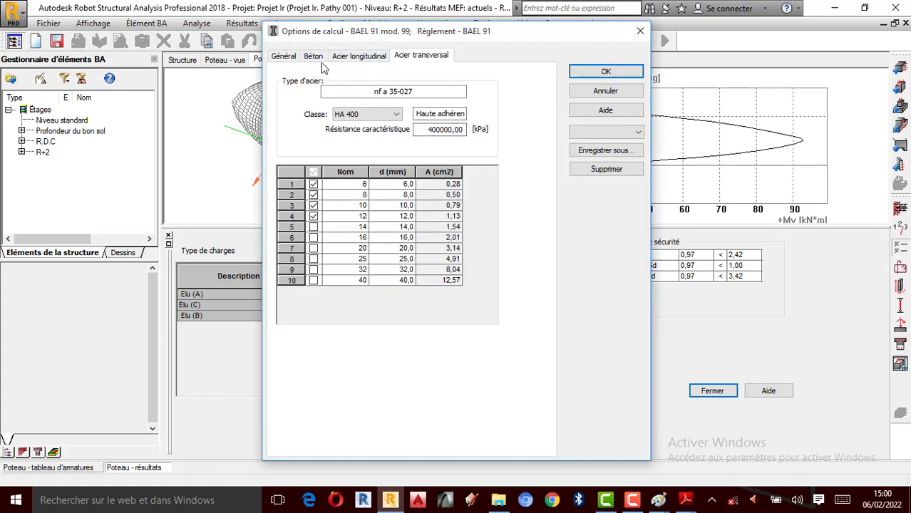
{"action": "left_click", "coordinate": [295, 57]}
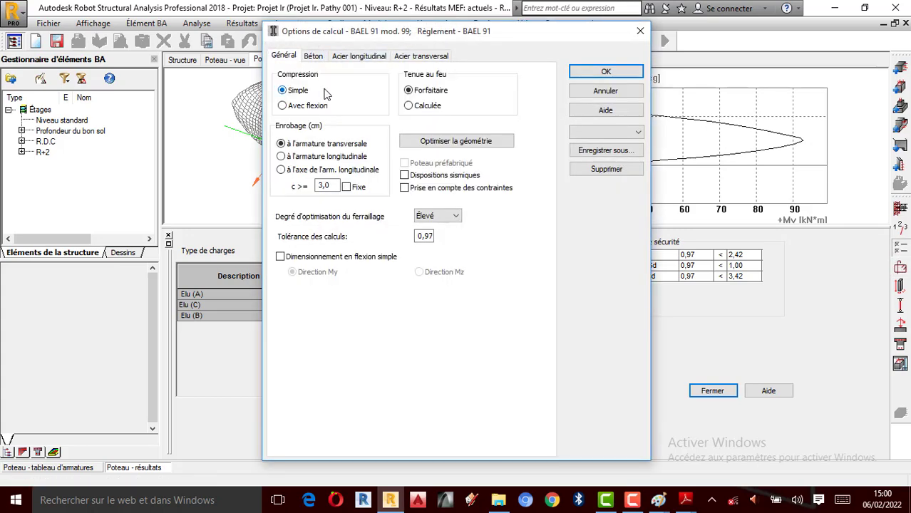
{"action": "left_click", "coordinate": [283, 106]}
{"action": "left_click", "coordinate": [613, 76]}
- Recalculate the column's reinforcement with the bending option, and dismiss the calculation messages
{"action": "left_click", "coordinate": [318, 41]}
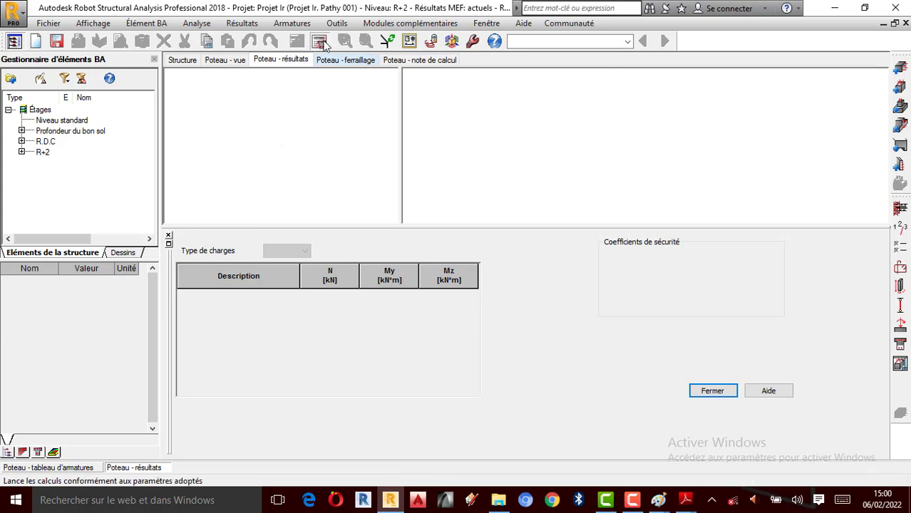
{"action": "left_click", "coordinate": [503, 311]}
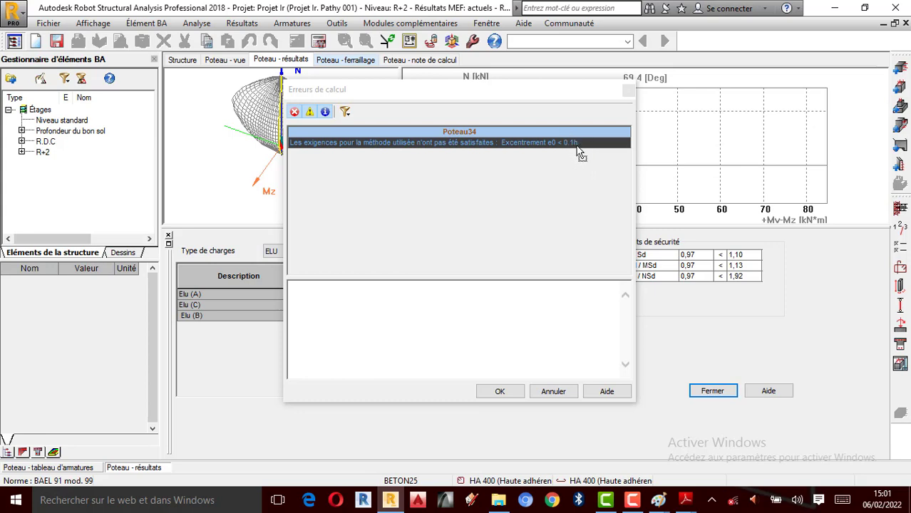
{"action": "left_click", "coordinate": [496, 392]}
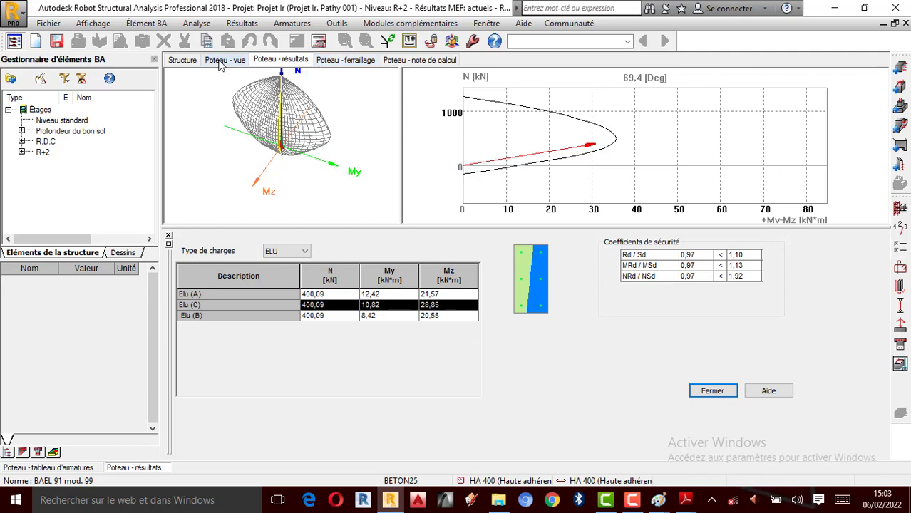
- Examine the bars, section A-A and reinforcement table on the Poteau34 execution drawing, and return to the column's reinforcement module
{"action": "left_click", "coordinate": [899, 363]}
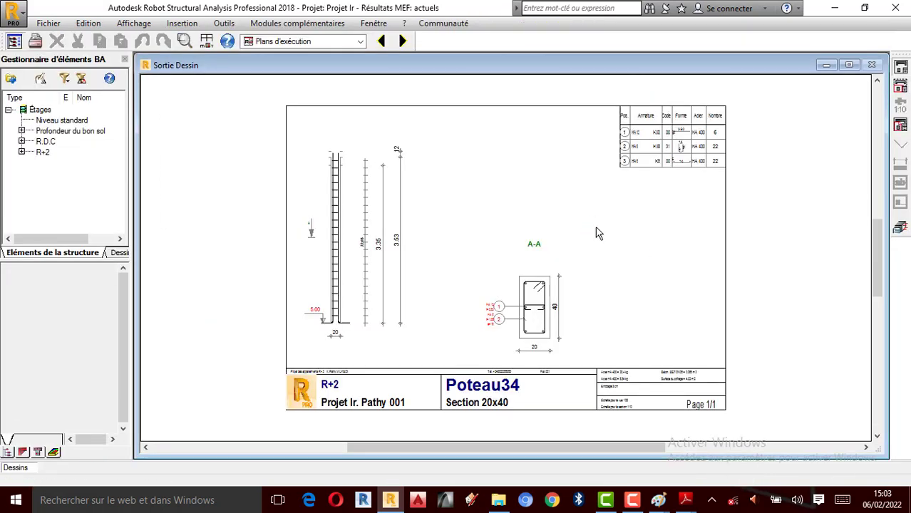
{"action": "scroll", "coordinate": [566, 358], "scroll_direction": "up", "scroll_amount": 1}
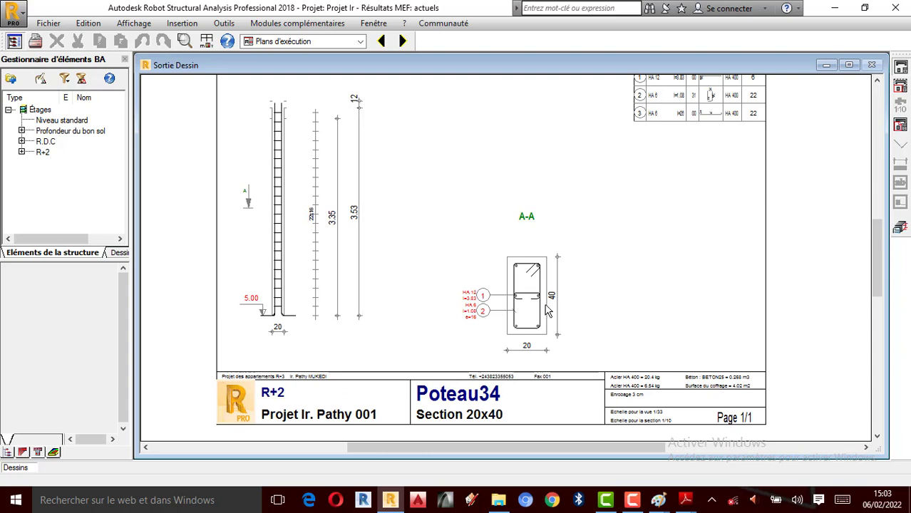
{"action": "scroll", "coordinate": [548, 311], "scroll_direction": "up", "scroll_amount": 2}
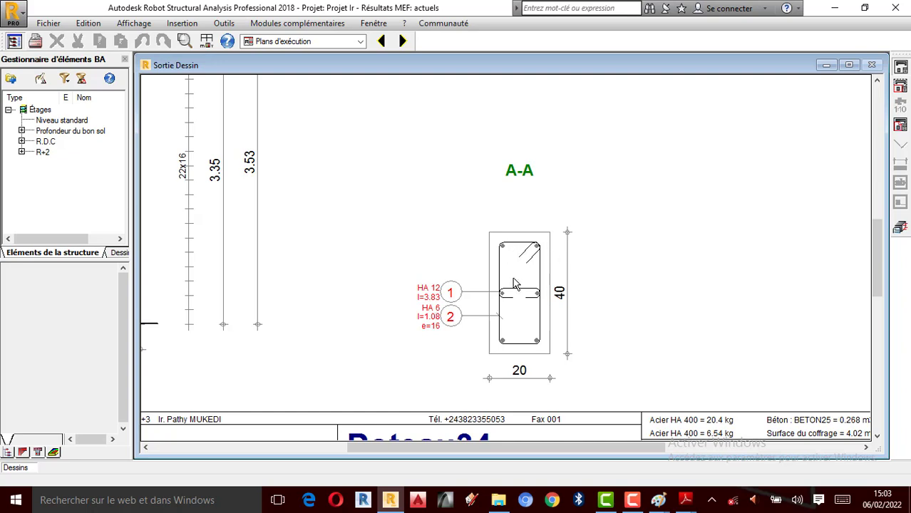
{"action": "scroll", "coordinate": [620, 314], "scroll_direction": "down", "scroll_amount": 1}
{"action": "scroll", "coordinate": [581, 295], "scroll_direction": "down", "scroll_amount": 1}
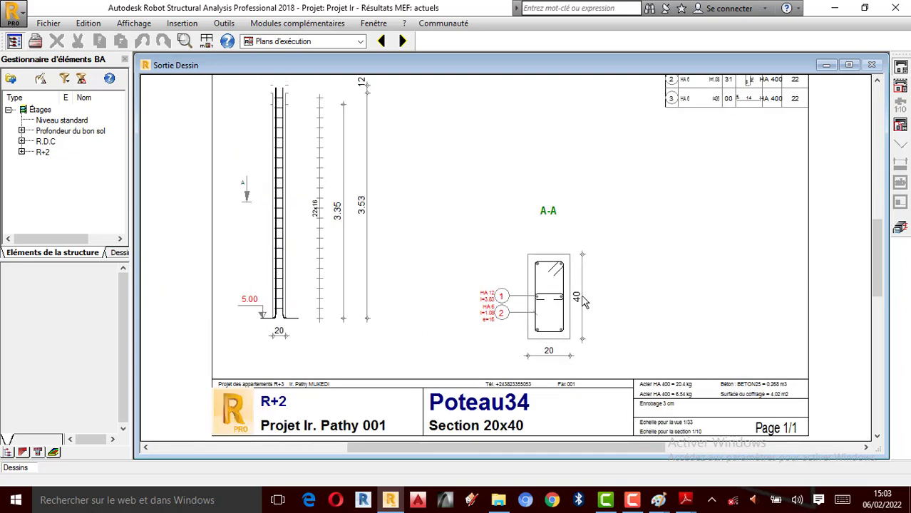
{"action": "scroll", "coordinate": [340, 362], "scroll_direction": "up", "scroll_amount": 1}
{"action": "scroll", "coordinate": [436, 279], "scroll_direction": "down", "scroll_amount": 1}
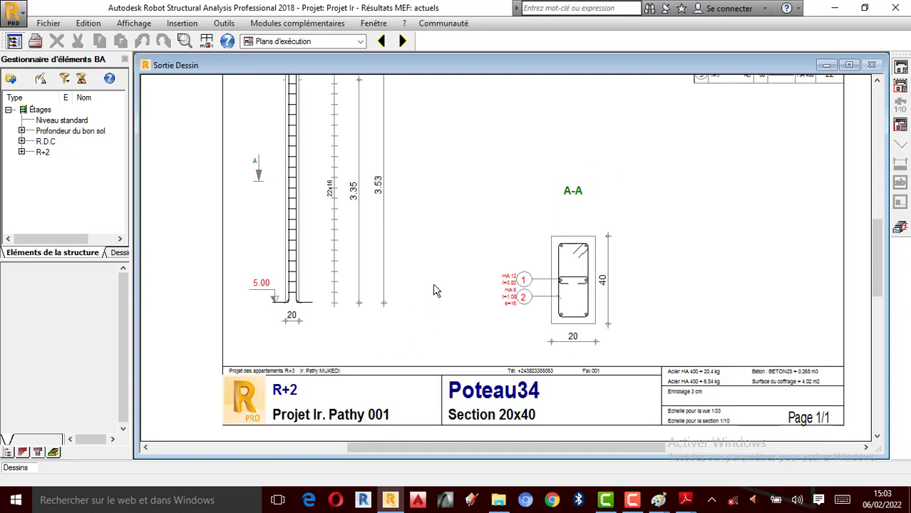
{"action": "scroll", "coordinate": [485, 352], "scroll_direction": "down", "scroll_amount": 1}
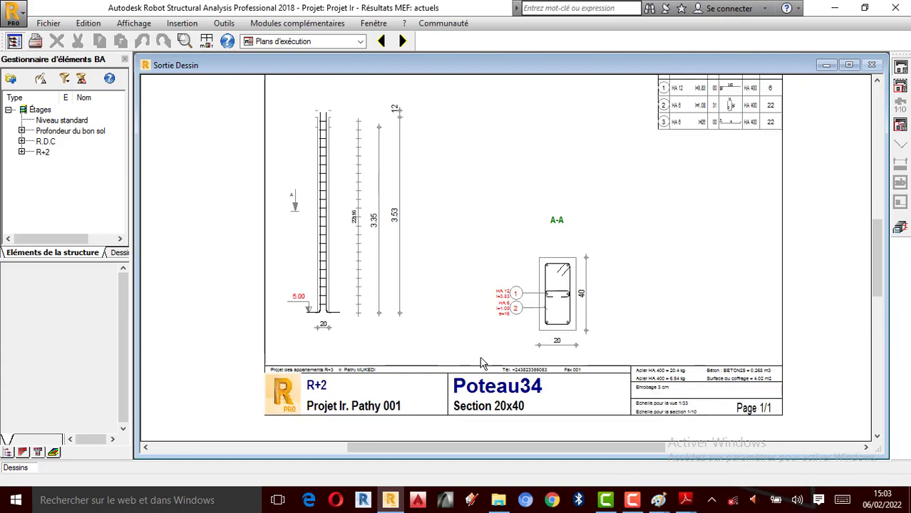
{"action": "scroll", "coordinate": [482, 363], "scroll_direction": "up", "scroll_amount": 1}
{"action": "scroll", "coordinate": [481, 356], "scroll_direction": "up", "scroll_amount": 2}
{"action": "scroll", "coordinate": [487, 332], "scroll_direction": "down", "scroll_amount": 3}
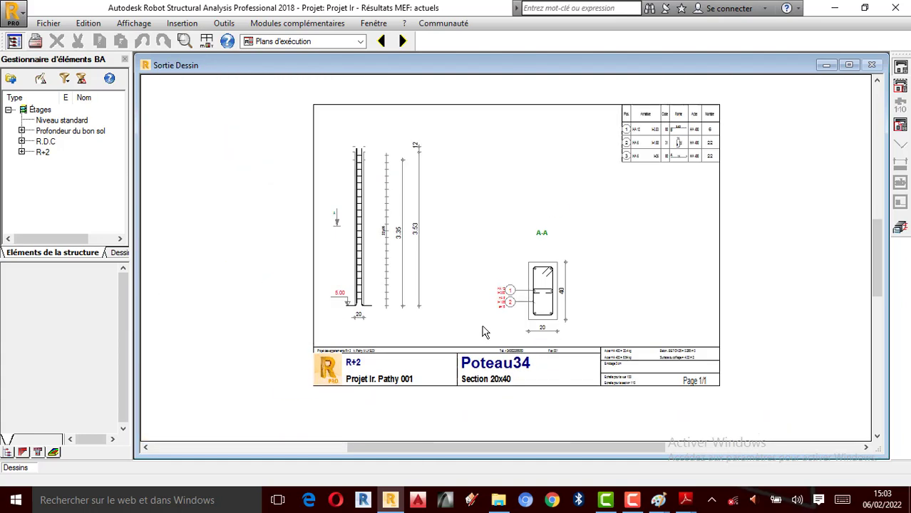
{"action": "scroll", "coordinate": [442, 216], "scroll_direction": "up", "scroll_amount": 2}
{"action": "scroll", "coordinate": [434, 246], "scroll_direction": "down", "scroll_amount": 2}
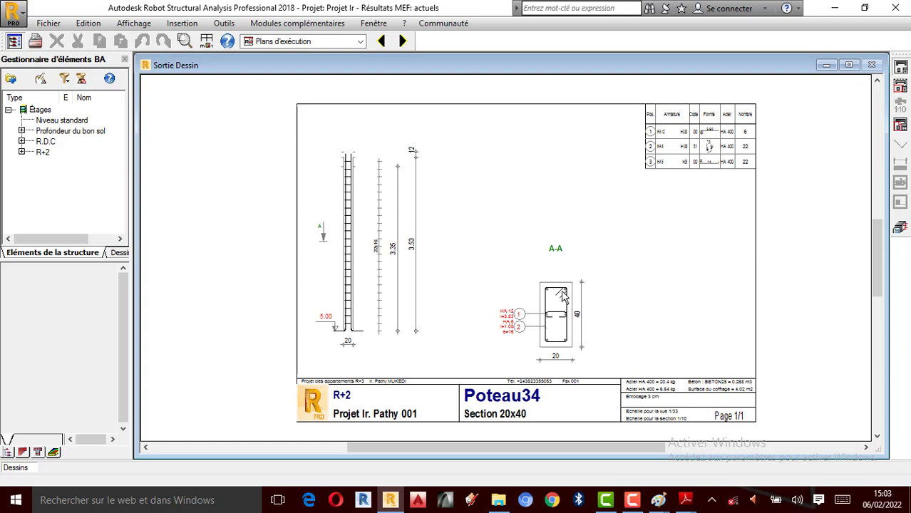
{"action": "scroll", "coordinate": [560, 314], "scroll_direction": "up", "scroll_amount": 1}
{"action": "scroll", "coordinate": [579, 311], "scroll_direction": "up", "scroll_amount": 1}
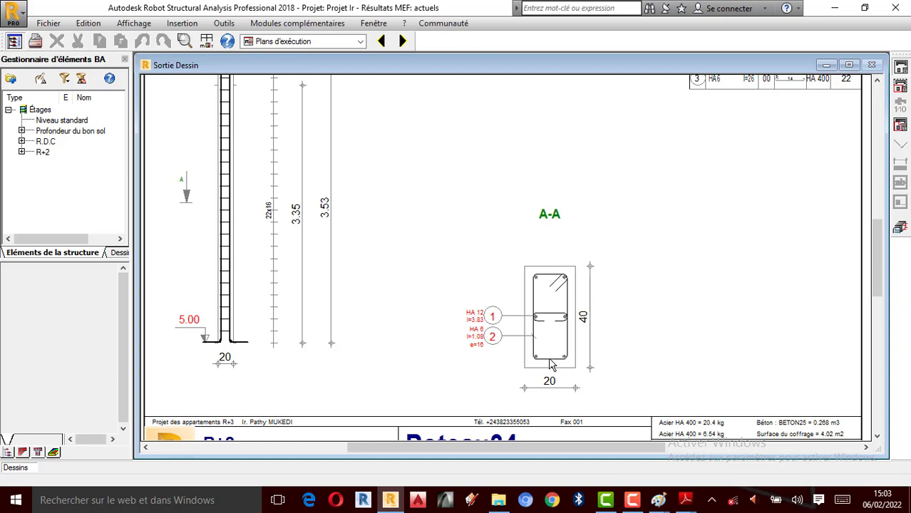
{"action": "scroll", "coordinate": [552, 357], "scroll_direction": "down", "scroll_amount": 2}
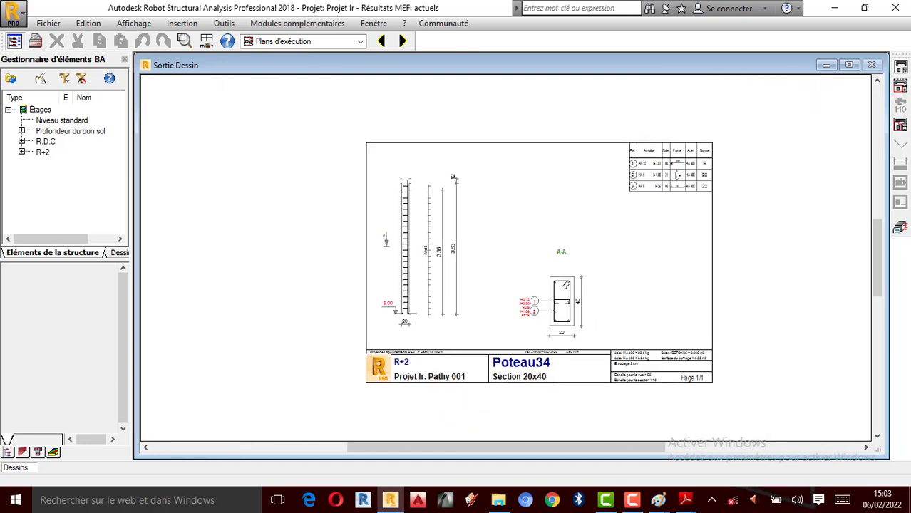
{"action": "left_click", "coordinate": [899, 229]}
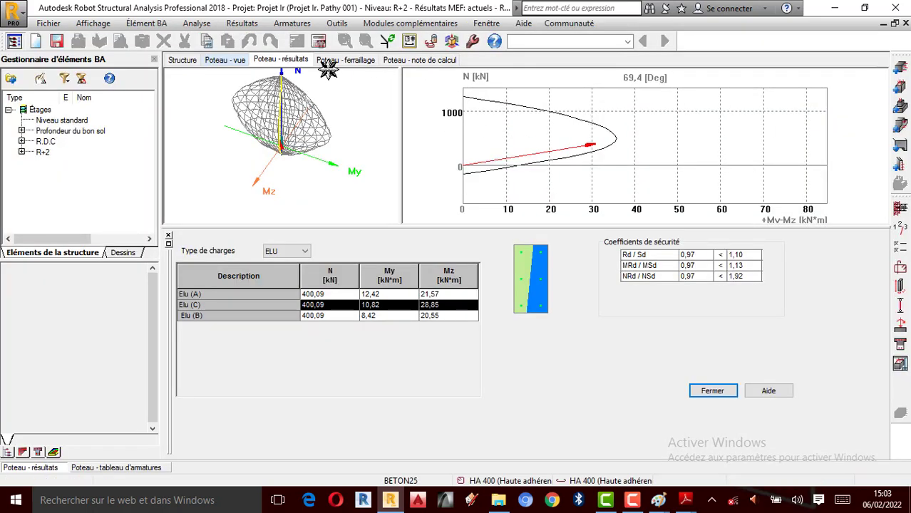
- Inspect the column's reinforcement cage in 3D from another angle, and return to the column results
{"action": "left_click", "coordinate": [345, 61]}
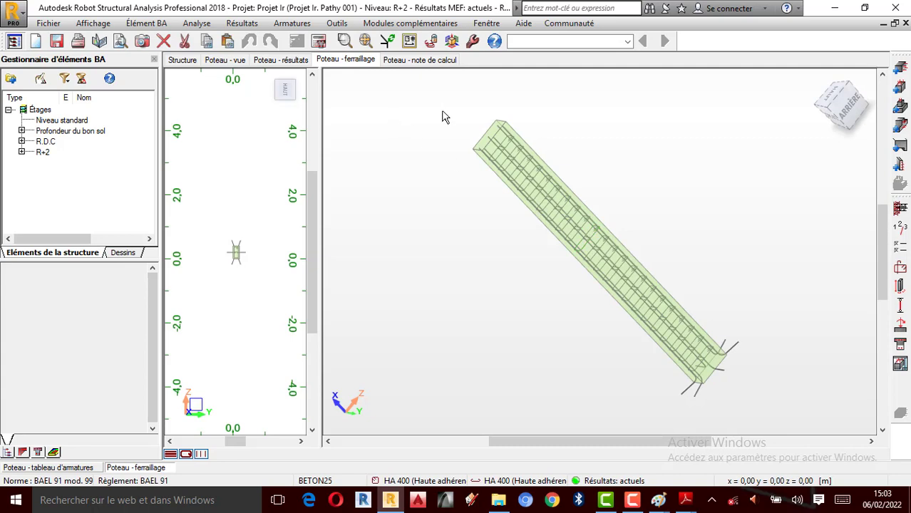
{"action": "right_click", "coordinate": [670, 183]}
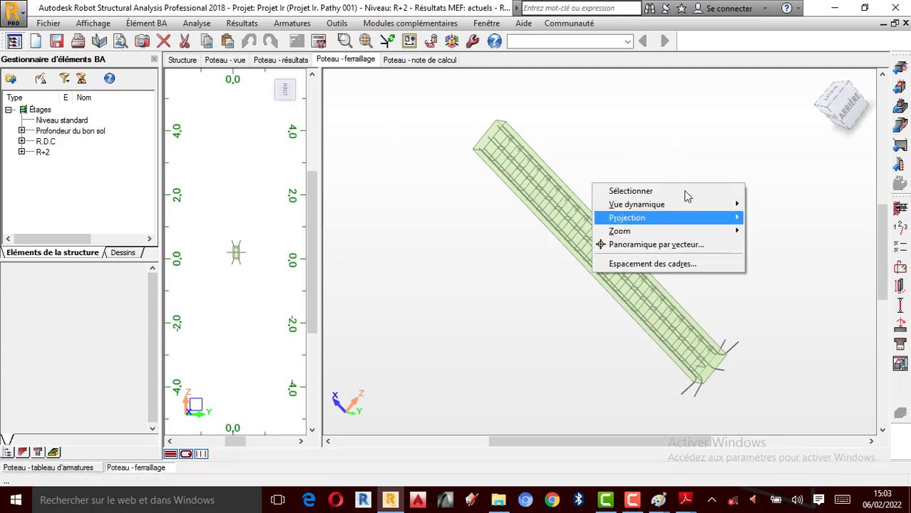
{"action": "left_click", "coordinate": [818, 85]}
{"action": "mouse_move", "coordinate": [818, 86]}
{"action": "left_mouse_down"}
{"action": "mouse_move", "coordinate": [704, 197]}
{"action": "mouse_move", "coordinate": [622, 238]}
{"action": "mouse_move", "coordinate": [689, 257]}
{"action": "mouse_move", "coordinate": [634, 245]}
{"action": "mouse_move", "coordinate": [575, 248]}
{"action": "mouse_move", "coordinate": [543, 264]}
{"action": "mouse_move", "coordinate": [535, 303]}
{"action": "mouse_move", "coordinate": [567, 303]}
{"action": "mouse_move", "coordinate": [575, 250]}
{"action": "mouse_move", "coordinate": [589, 259]}
{"action": "mouse_move", "coordinate": [636, 210]}
{"action": "mouse_move", "coordinate": [618, 203]}
{"action": "left_mouse_up"}
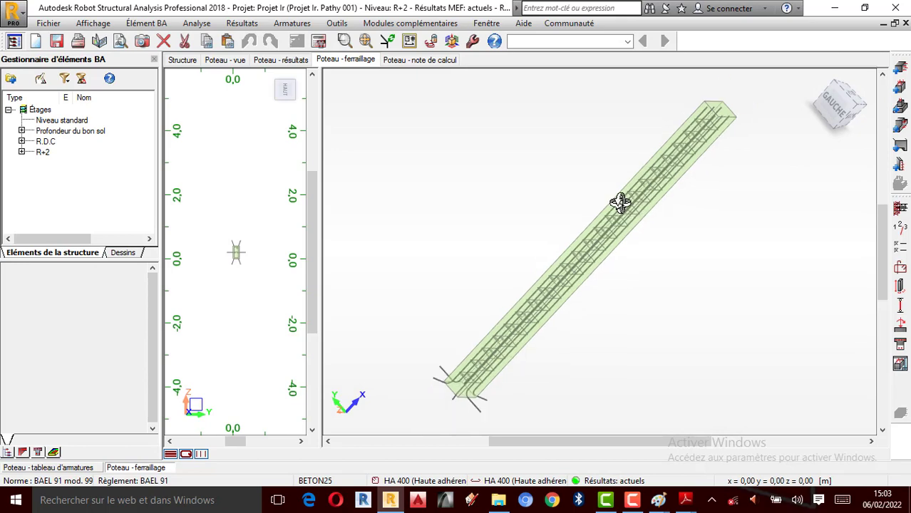
{"action": "left_click", "coordinate": [261, 61]}
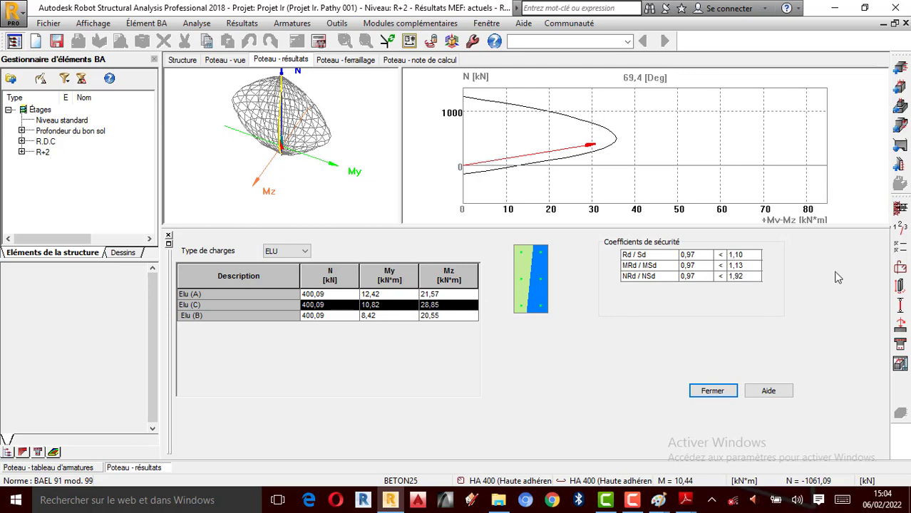
- Distribute the main bars by number of bars in the reinforcement layout, with nb 2 and nh 4
{"action": "left_click", "coordinate": [900, 268]}
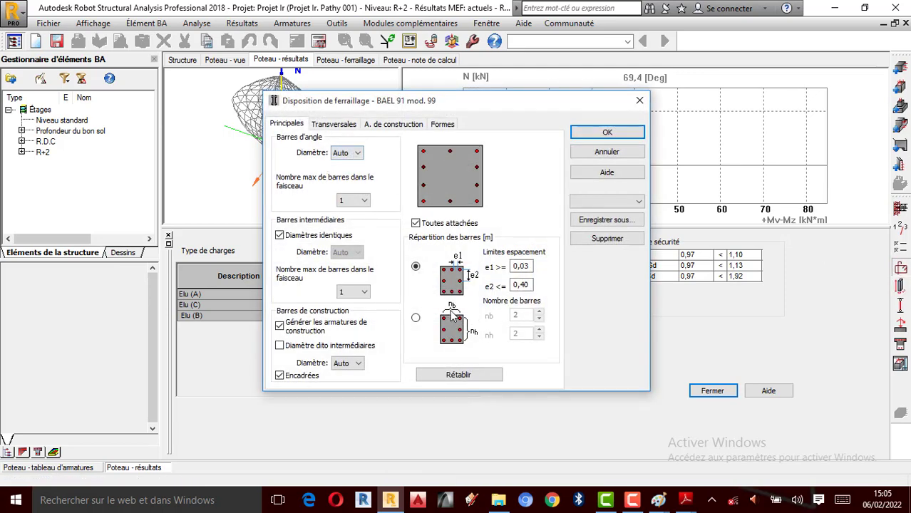
{"action": "left_click", "coordinate": [416, 320]}
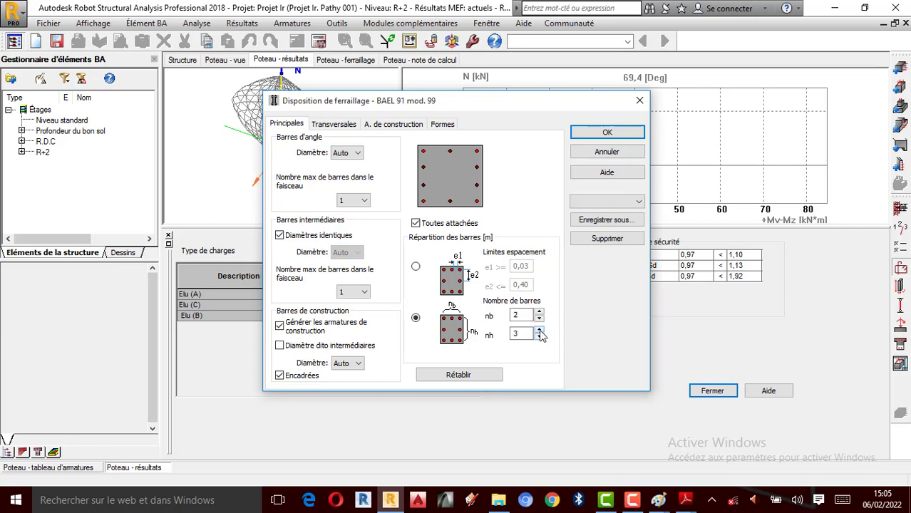
{"action": "left_click", "coordinate": [607, 134]}
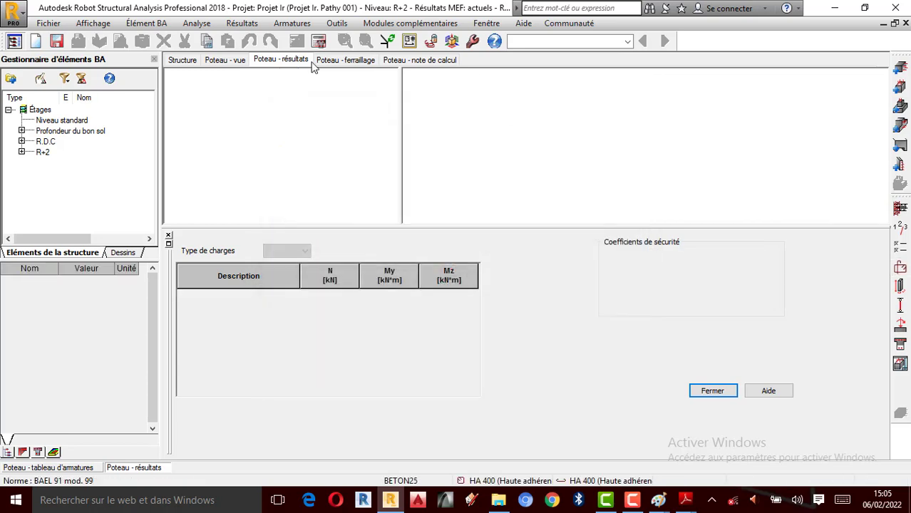
- Recalculate the column's reinforcement with drawings generated for the calculated elements, and dismiss the calculation messages
{"action": "left_click", "coordinate": [315, 40]}
{"action": "left_click", "coordinate": [344, 255]}
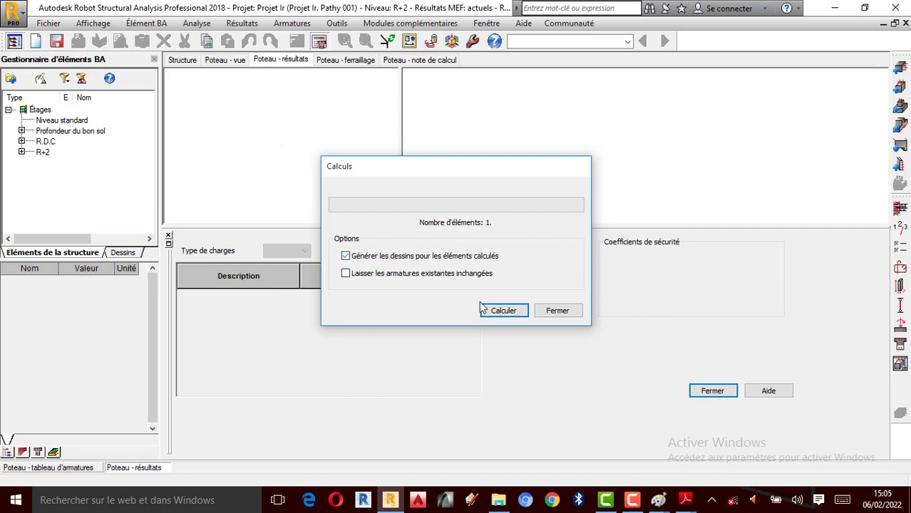
{"action": "left_click", "coordinate": [503, 310]}
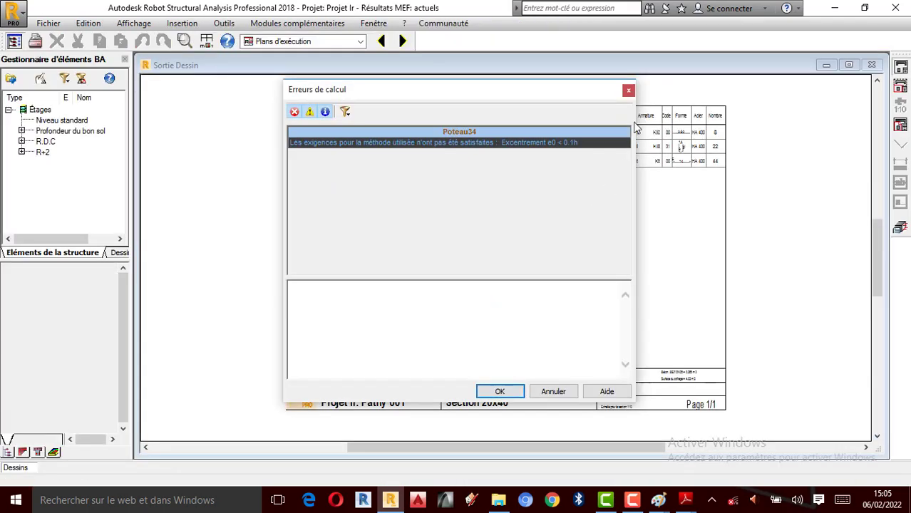
{"action": "left_click", "coordinate": [628, 92]}
- Check the new bar layout in section A-A of the Poteau34 execution drawing, and return to the column's reinforcement module
{"action": "scroll", "coordinate": [553, 329], "scroll_direction": "up", "scroll_amount": 1}
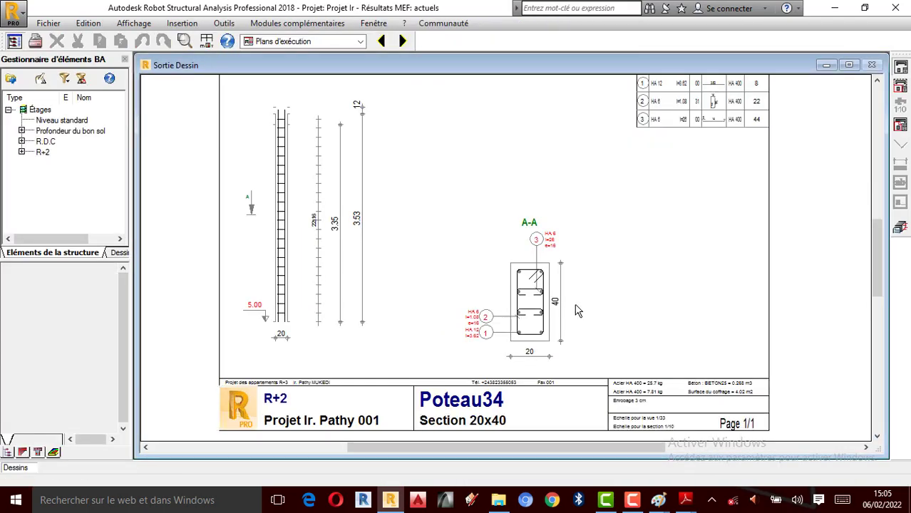
{"action": "scroll", "coordinate": [563, 307], "scroll_direction": "down", "scroll_amount": 1}
{"action": "scroll", "coordinate": [544, 323], "scroll_direction": "up", "scroll_amount": 2}
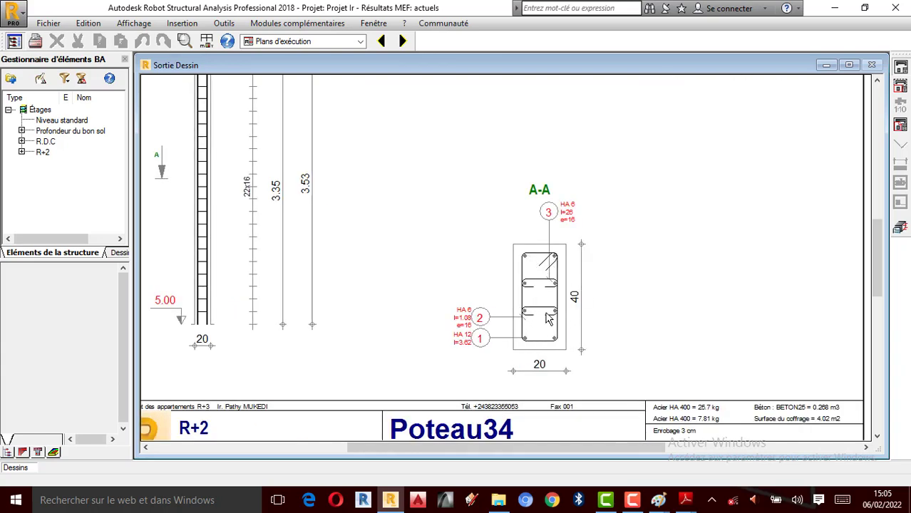
{"action": "scroll", "coordinate": [548, 318], "scroll_direction": "up", "scroll_amount": 1}
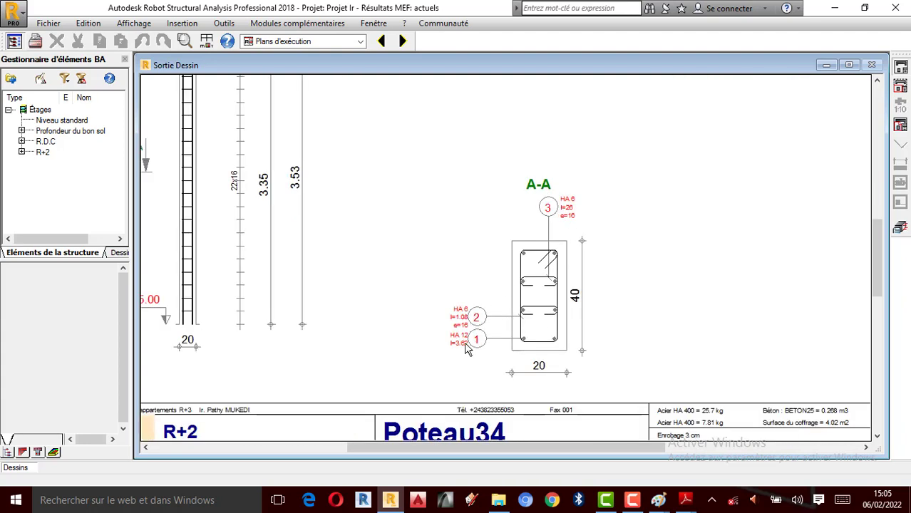
{"action": "scroll", "coordinate": [459, 334], "scroll_direction": "up", "scroll_amount": 2}
{"action": "scroll", "coordinate": [453, 329], "scroll_direction": "down", "scroll_amount": 3}
{"action": "left_click", "coordinate": [902, 229]}
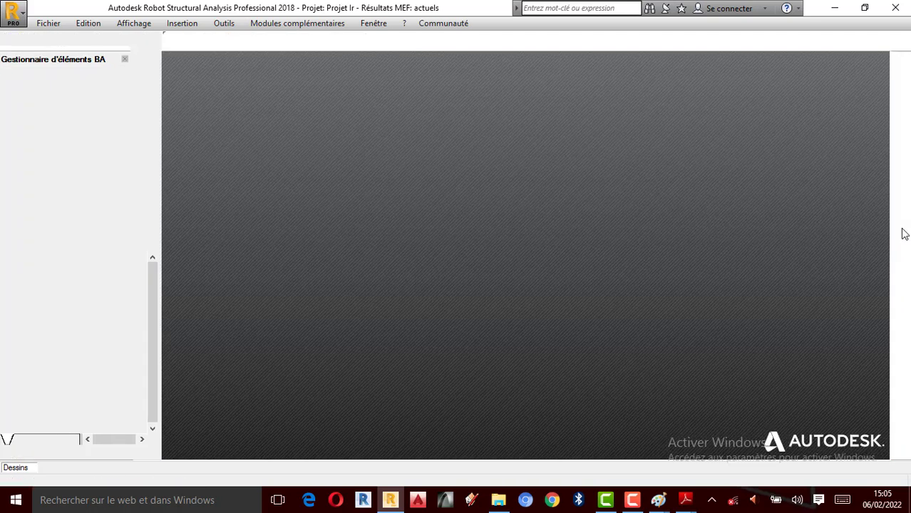